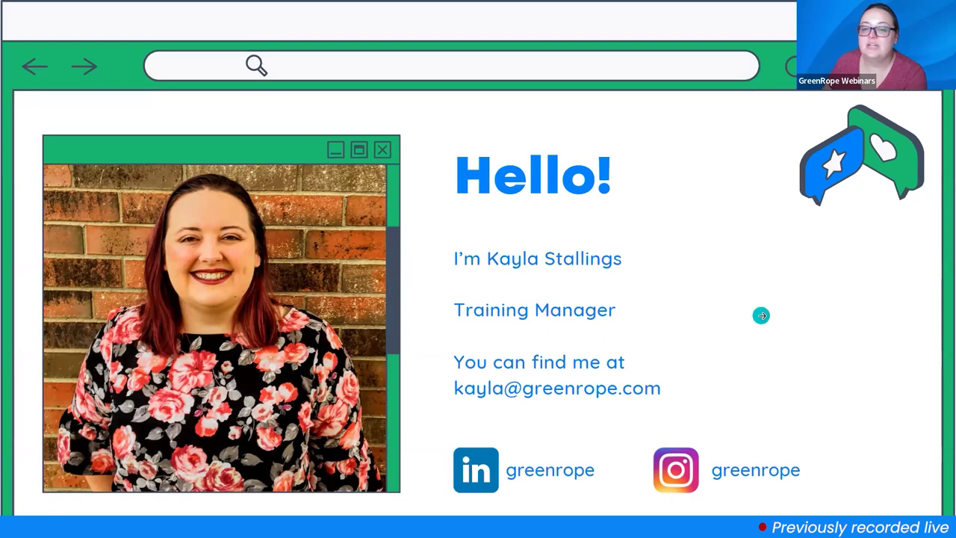
- Switch from the slides to GreenRope and view the quick-add CRM activity form from the dashboard's To-Do List
key(Right)
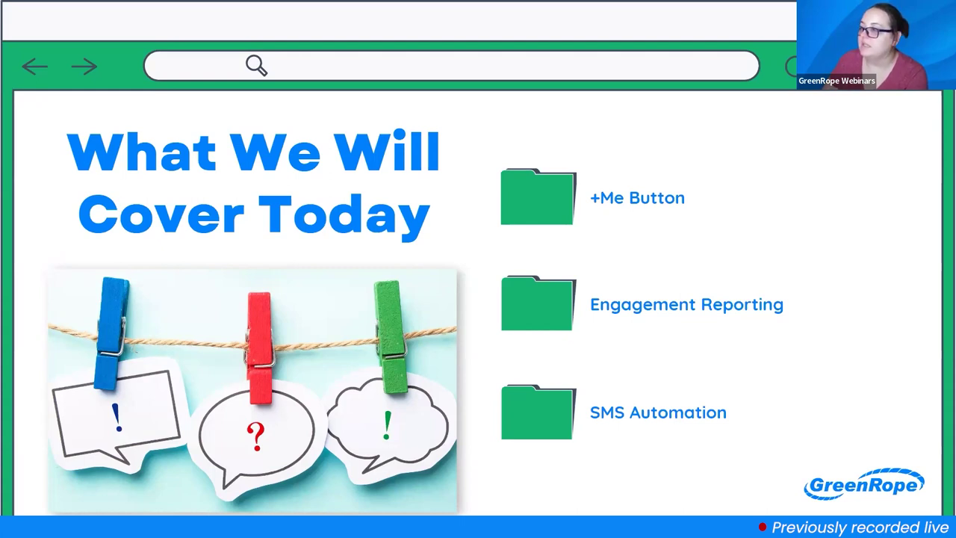
key(alt+Tab)
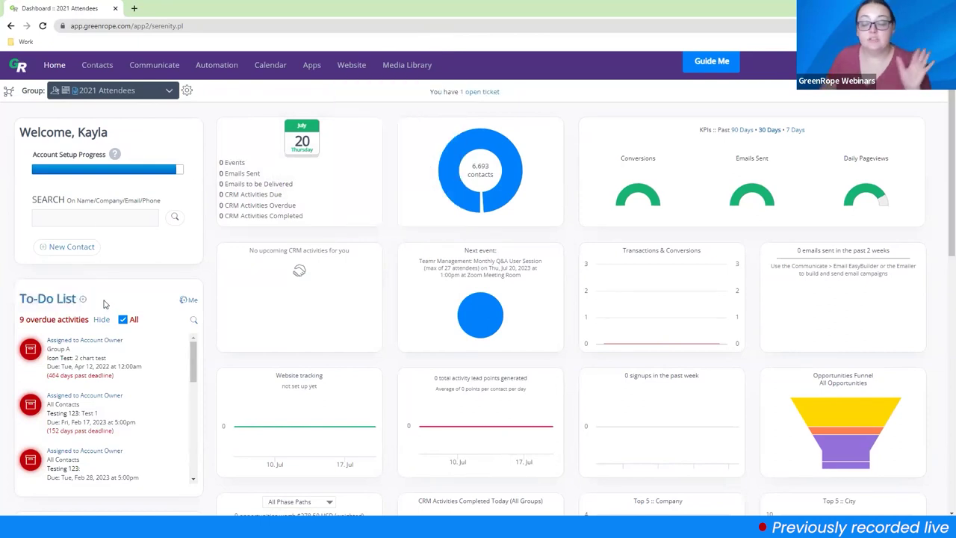
click(183, 303)
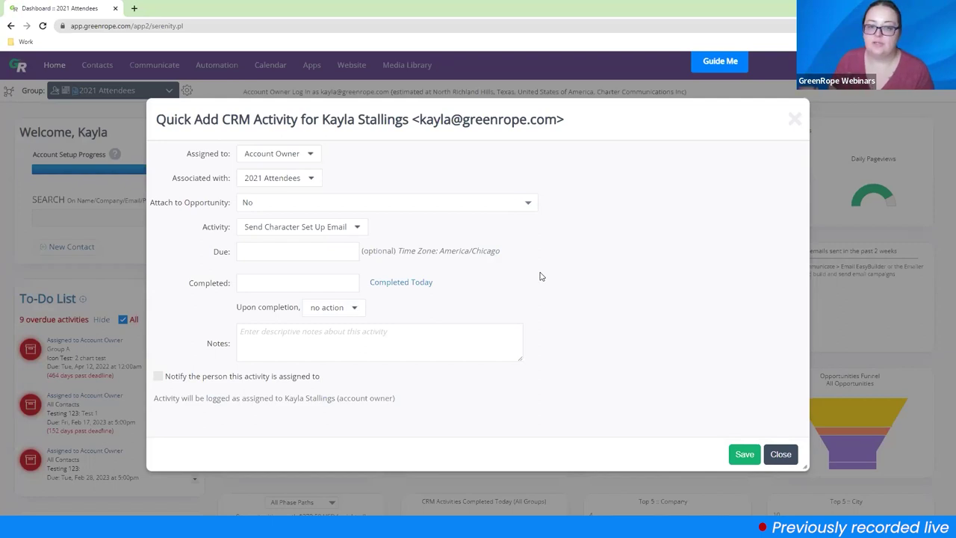
key(Escape)
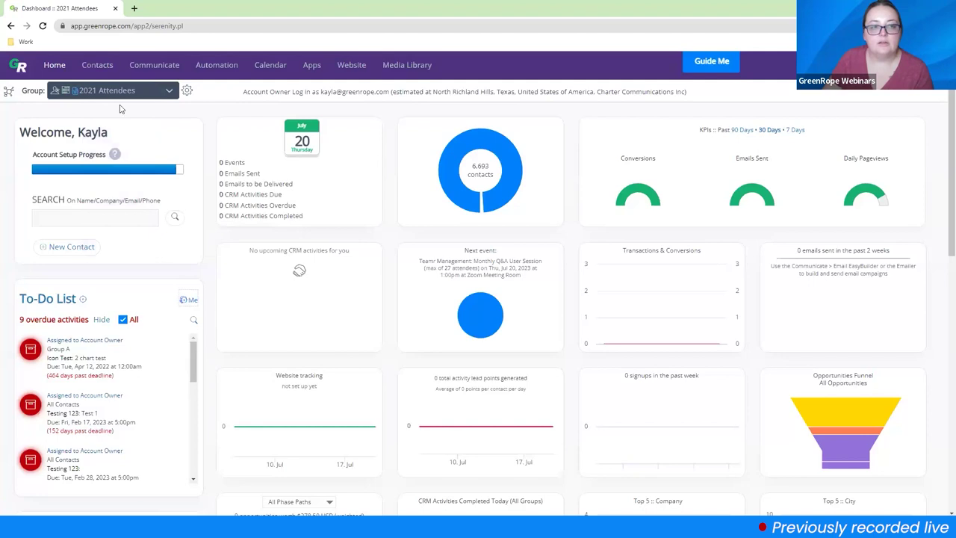
- Open the full dashboard, and view the +Me quick-add activity form from the To-Do List in the Contacts area
mouse_move(55, 67)
click(60, 114)
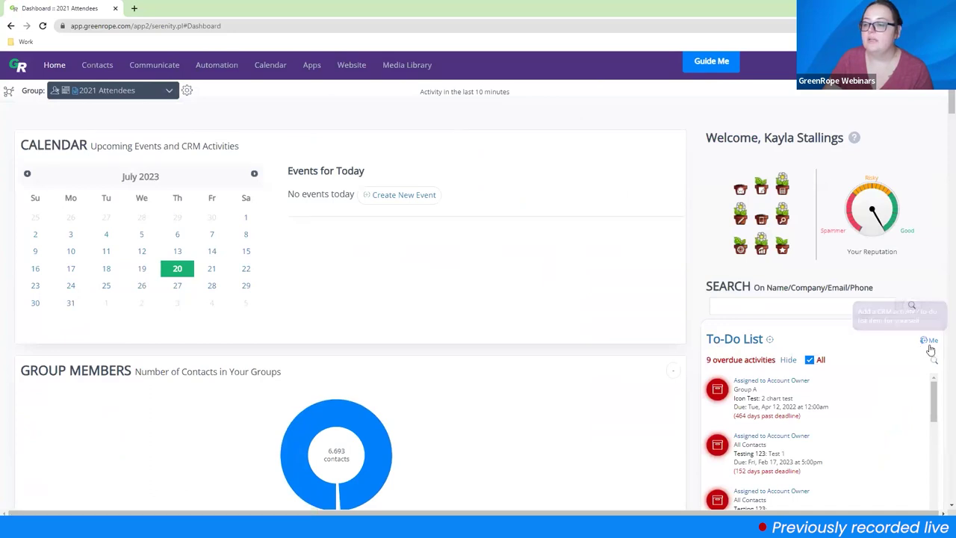
mouse_move(101, 68)
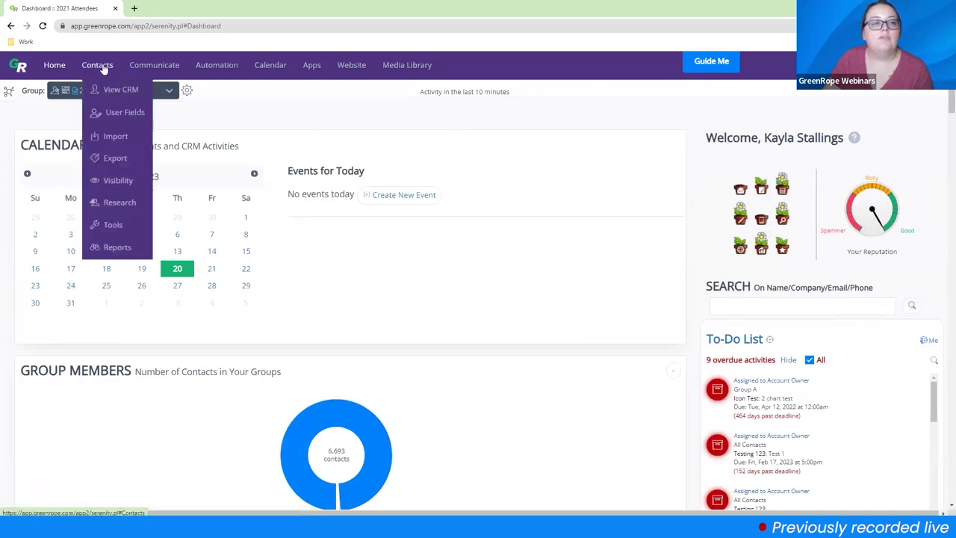
click(103, 90)
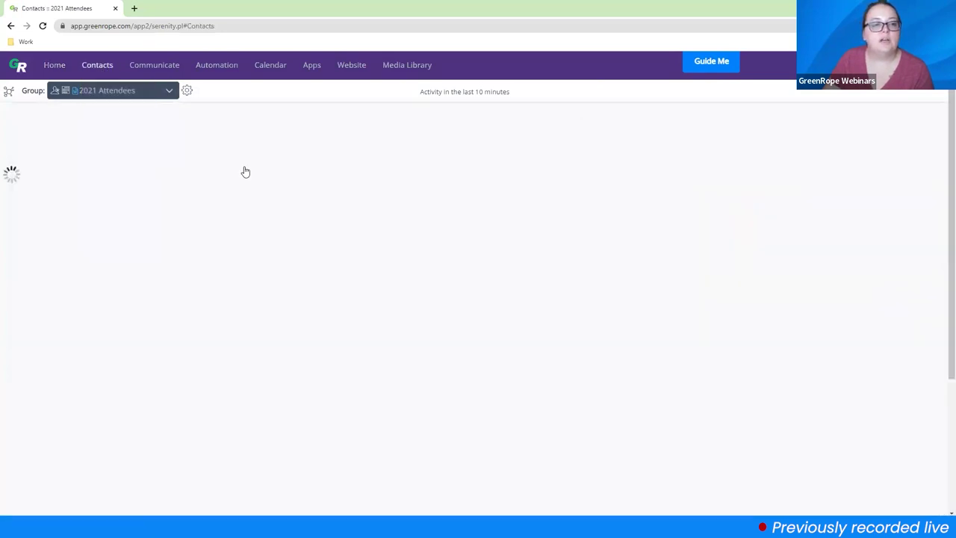
click(175, 119)
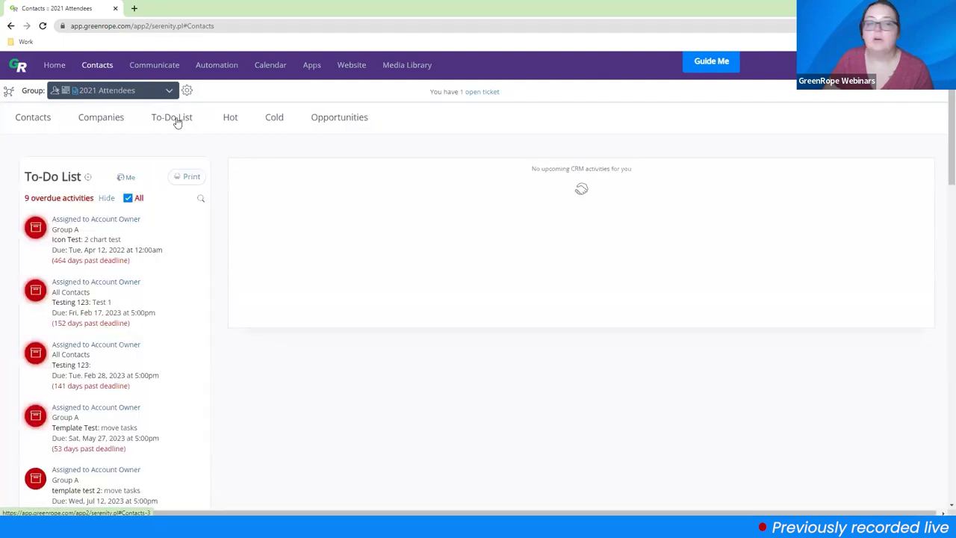
click(126, 180)
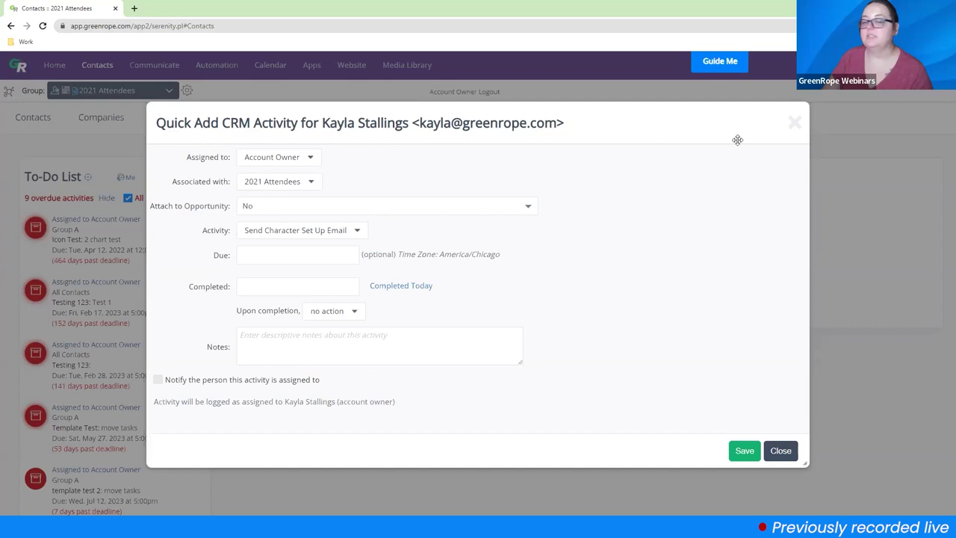
click(796, 122)
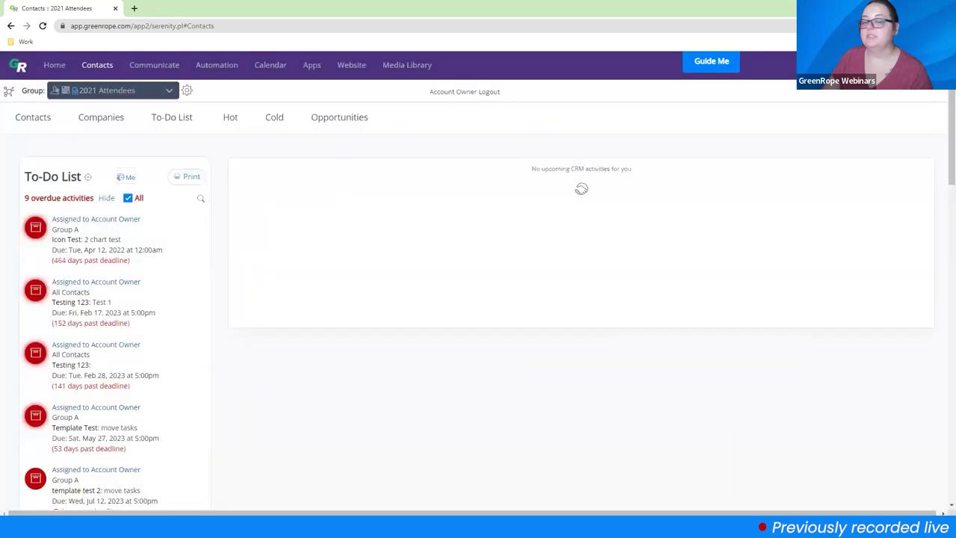
- Check the webinar agenda slide and return to GreenRope
mouse_move(377, 526)
click(389, 495)
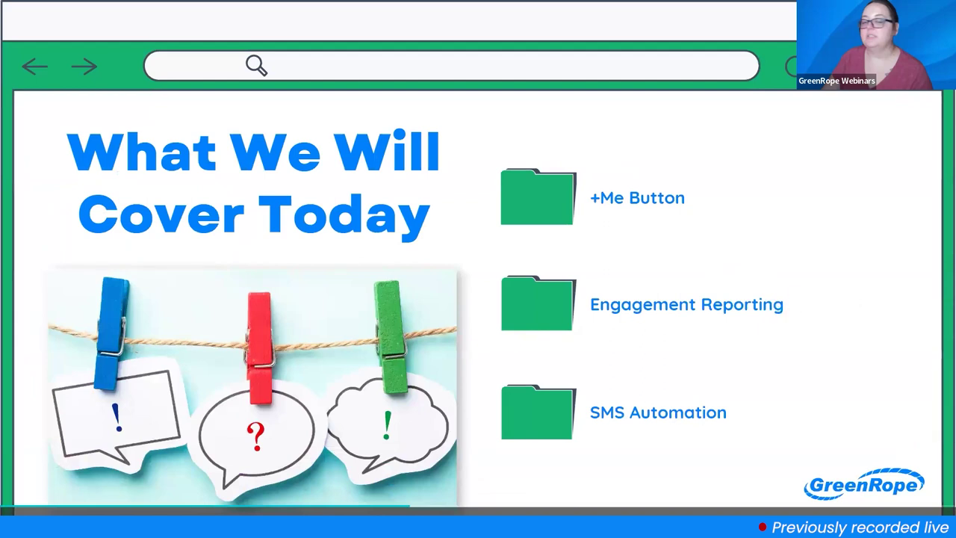
key(alt+Tab)
- Run the Future Activities Scheduled/Not Scheduled engagement report from the CRM activity reports for the 2021 Attendees group
mouse_move(96, 69)
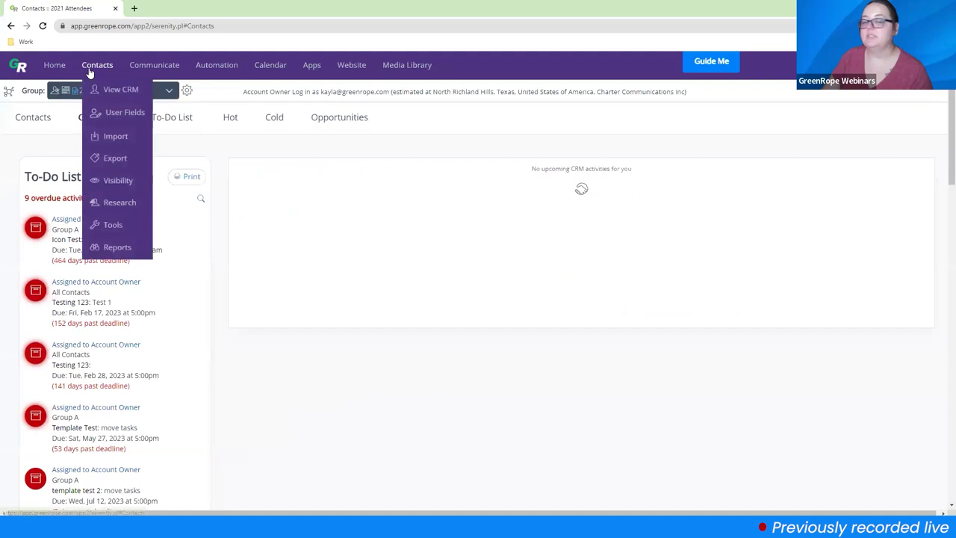
click(120, 249)
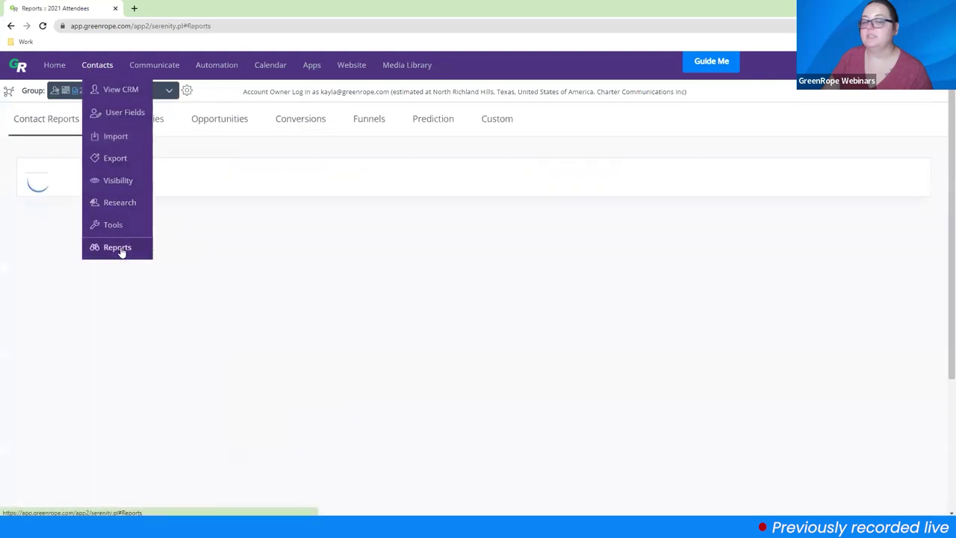
click(135, 119)
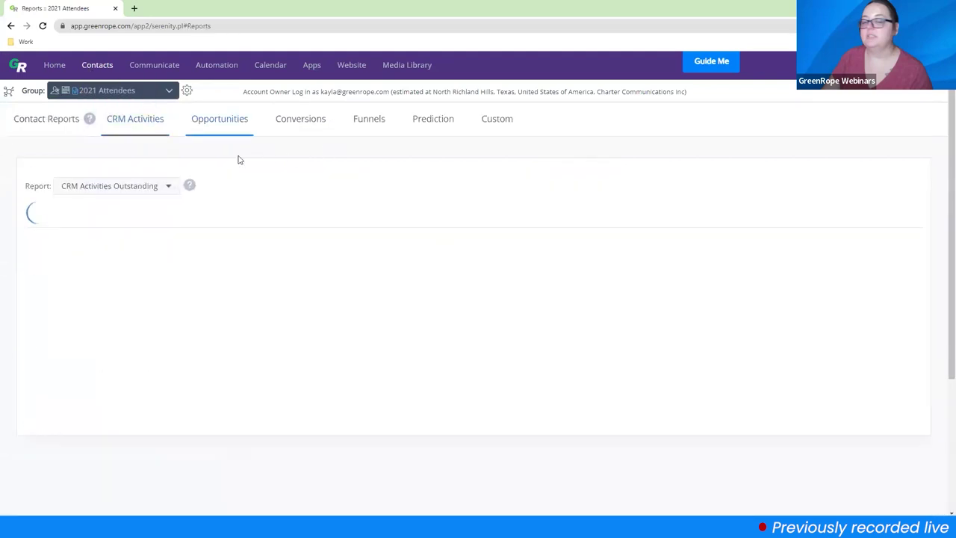
click(147, 192)
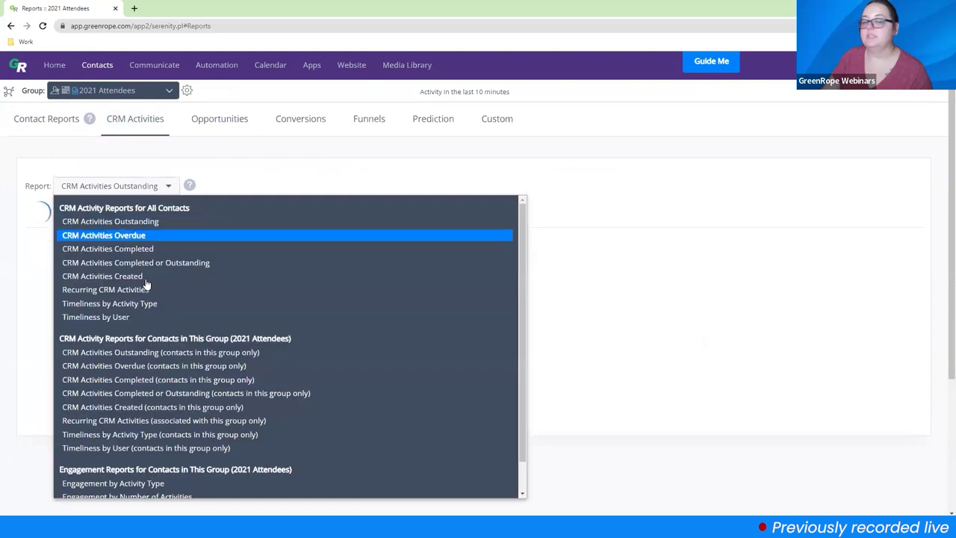
scroll(156, 342, down, 1)
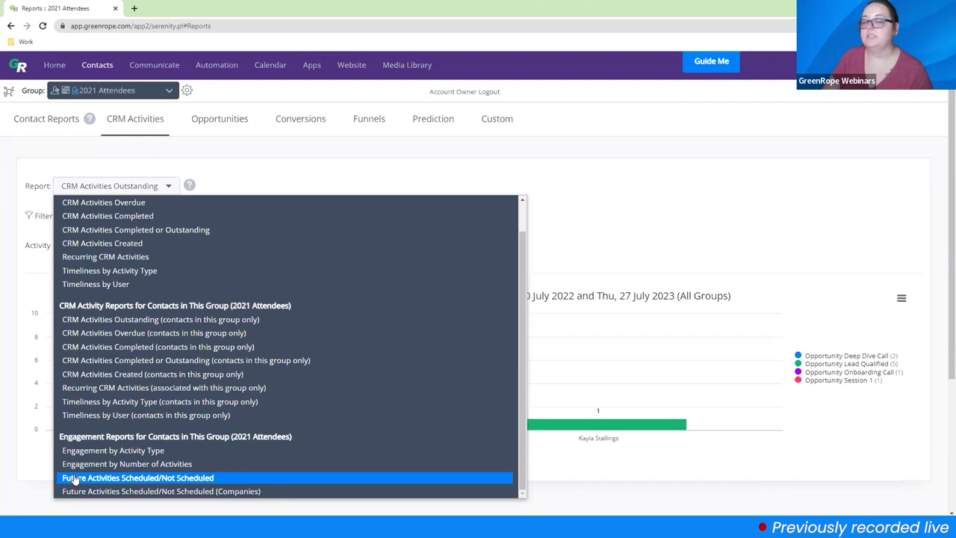
click(176, 482)
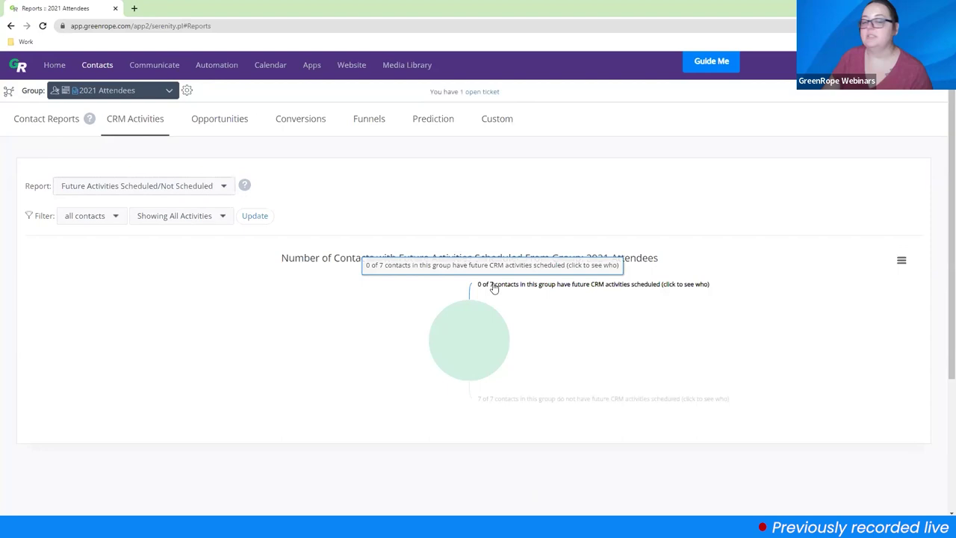
- Run the Future Activities Scheduled/Not Scheduled (Companies) report and list the companies without future CRM activities
click(232, 183)
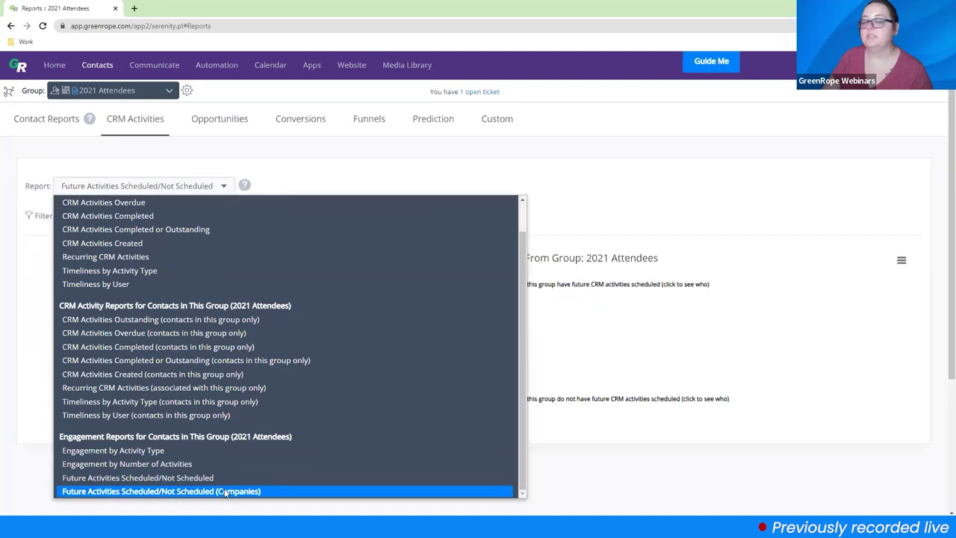
click(225, 491)
click(450, 333)
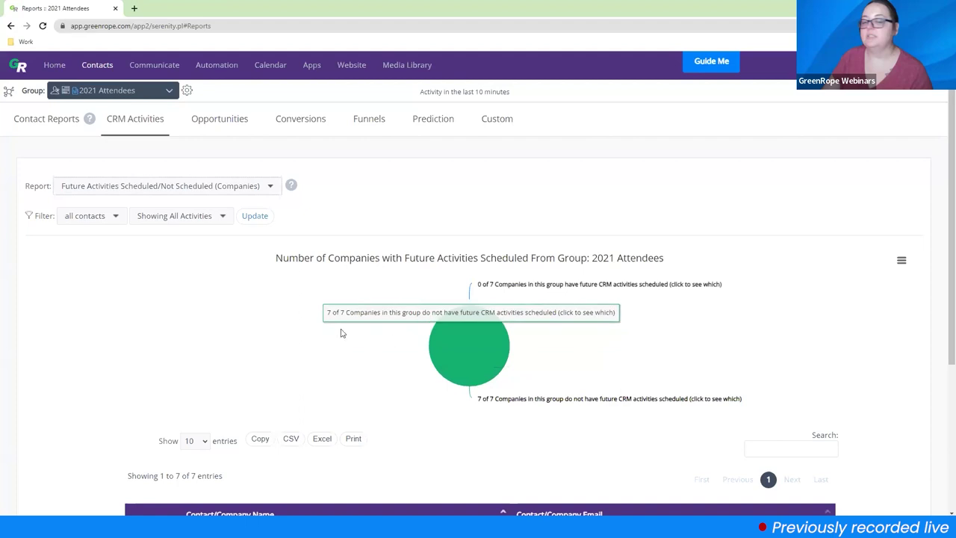
scroll(421, 327, down, 3)
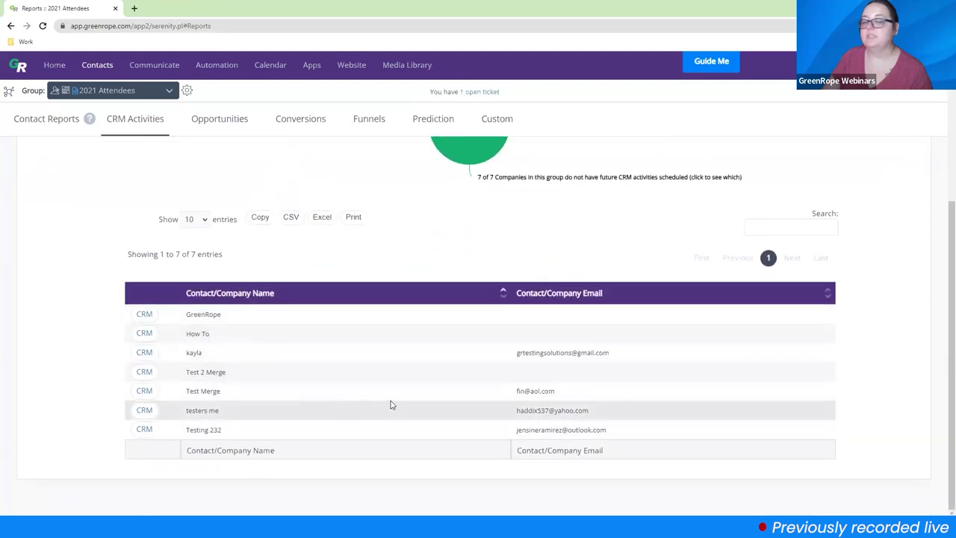
scroll(391, 404, up, 2)
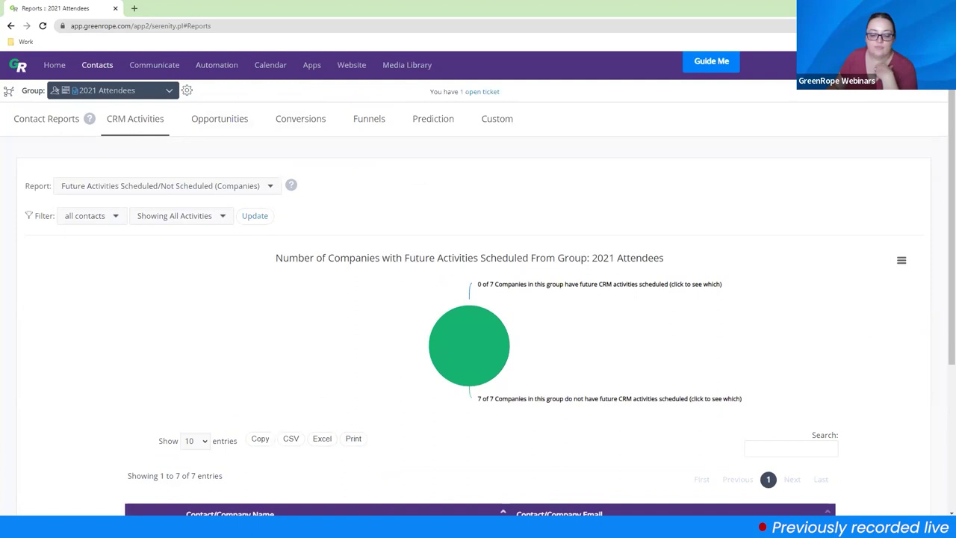
mouse_move(376, 532)
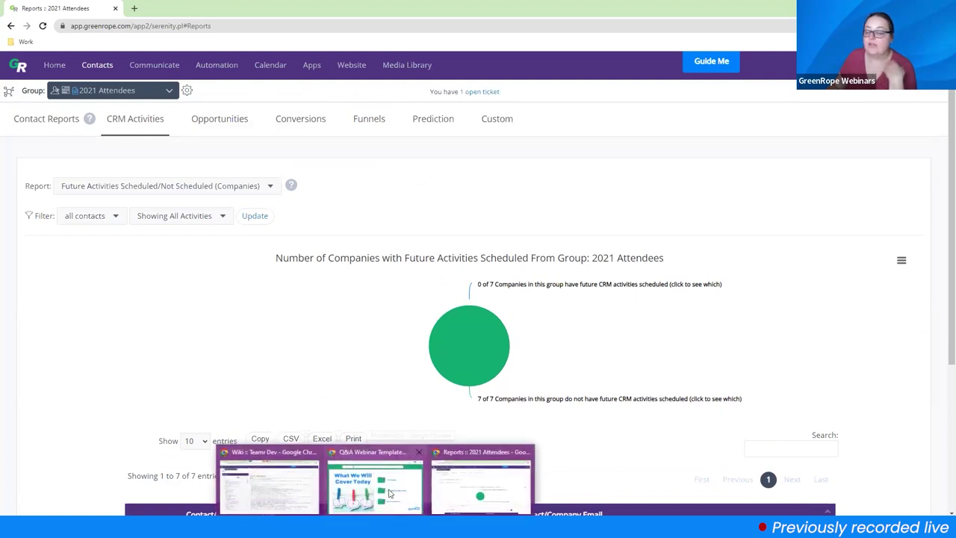
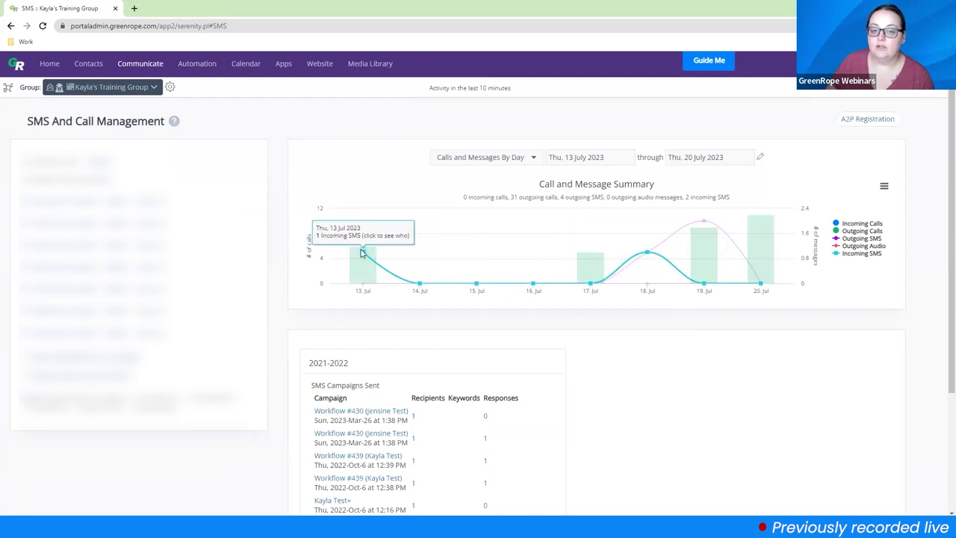
- Inspect the details behind the Call and Message Summary chart, including July 19 outgoing SMS and July 20 outgoing calls
click(591, 278)
click(520, 248)
click(695, 200)
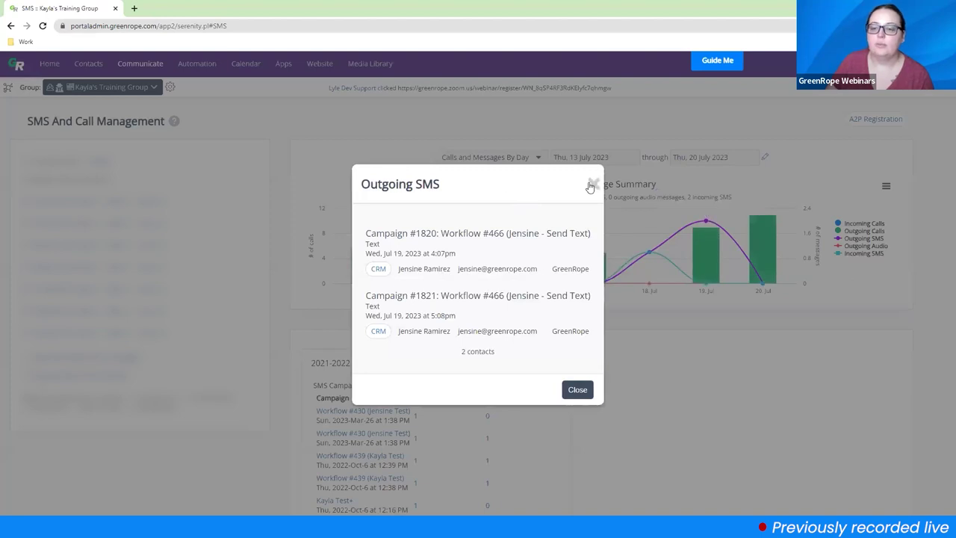
click(591, 185)
click(763, 221)
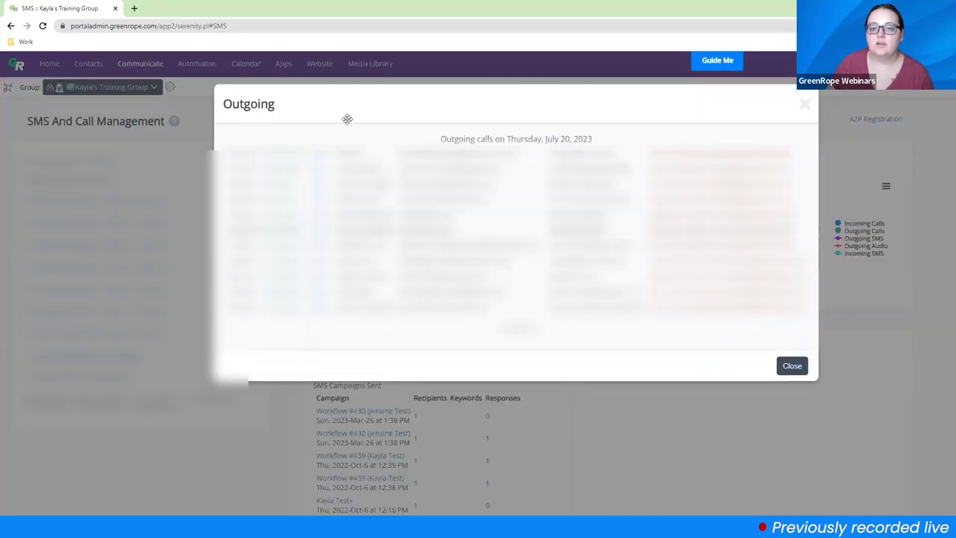
click(805, 103)
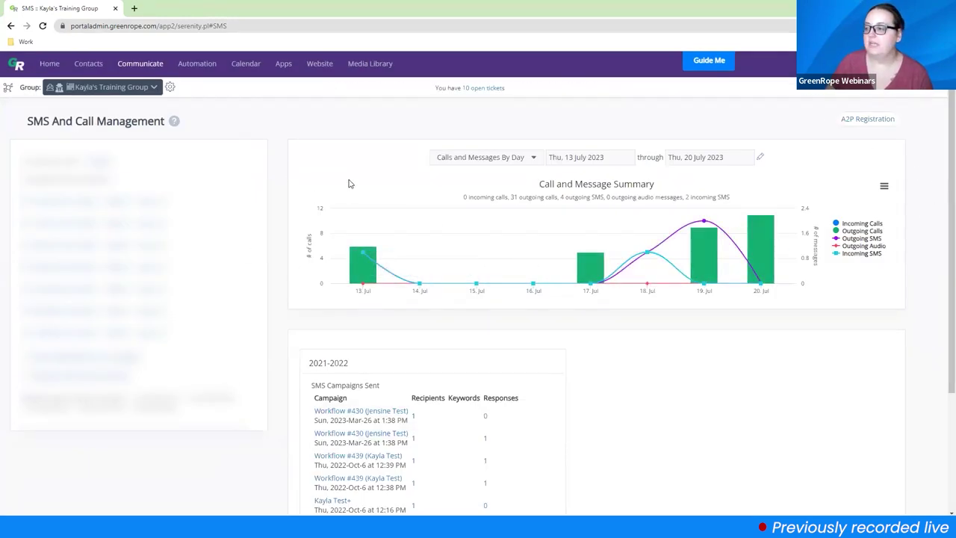
- View the print and download options of the Call and Message Summary chart
click(884, 186)
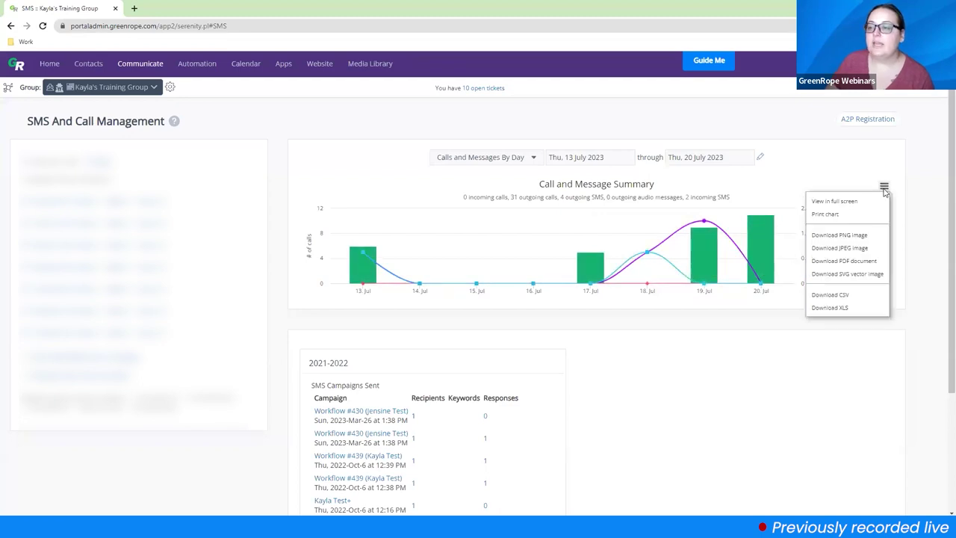
click(884, 187)
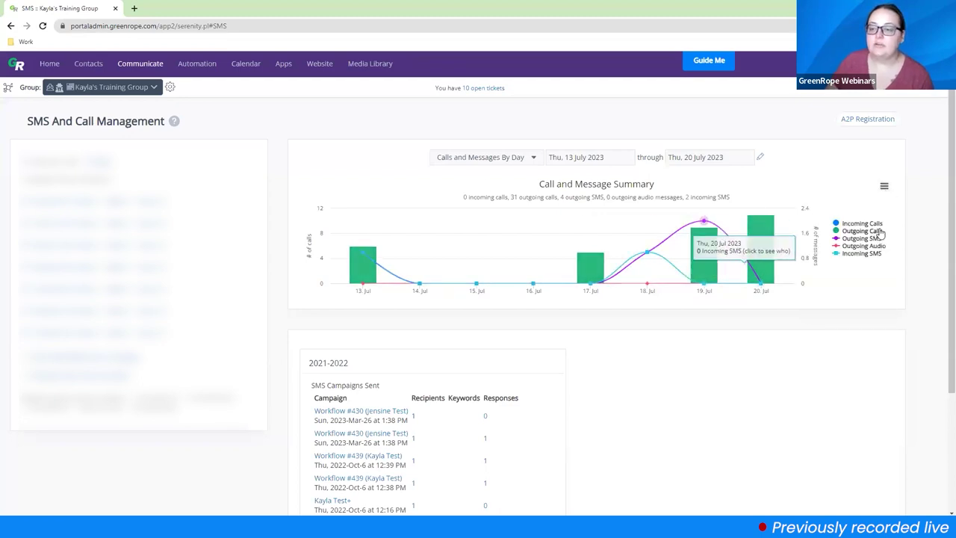
click(885, 188)
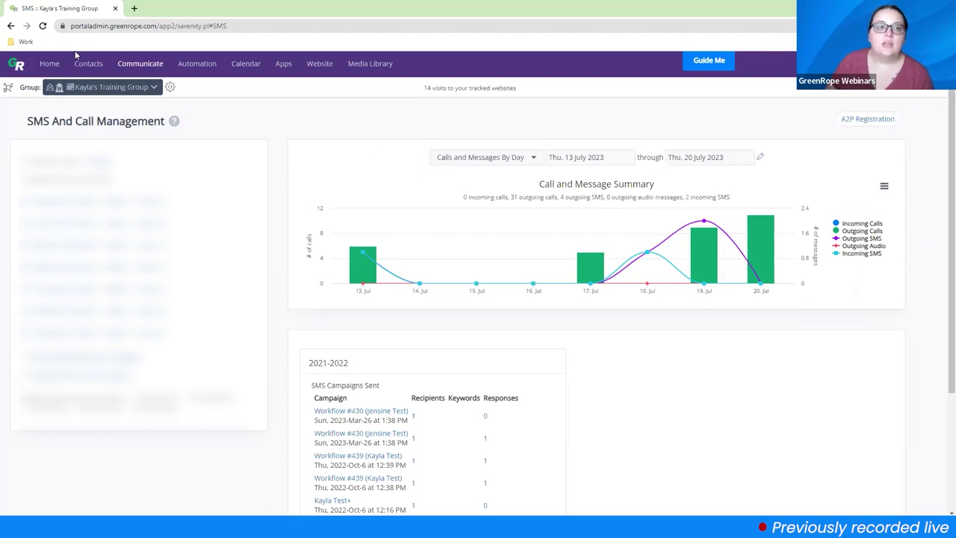
- Run the CRM Activities Completed report for all contacts and page through the activity types in its legend
mouse_move(89, 69)
click(106, 232)
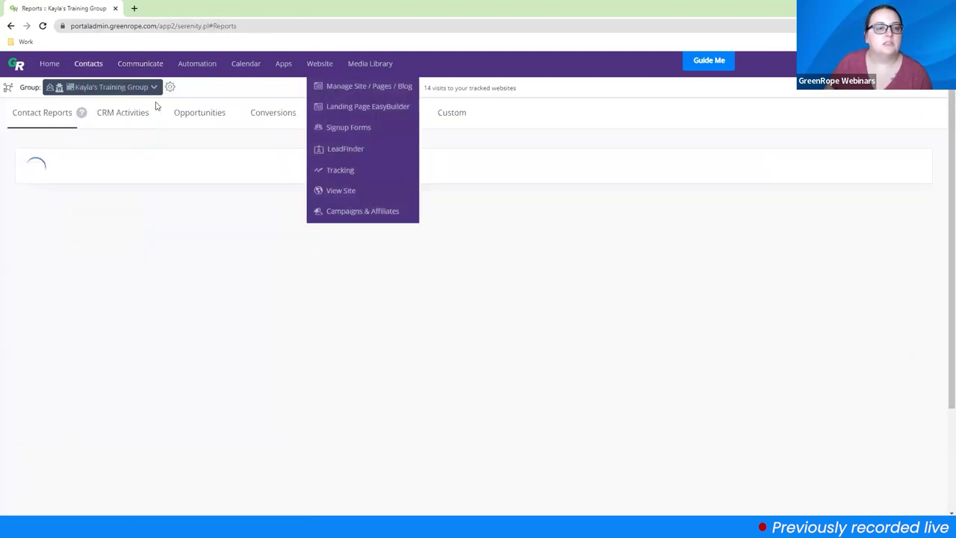
click(132, 119)
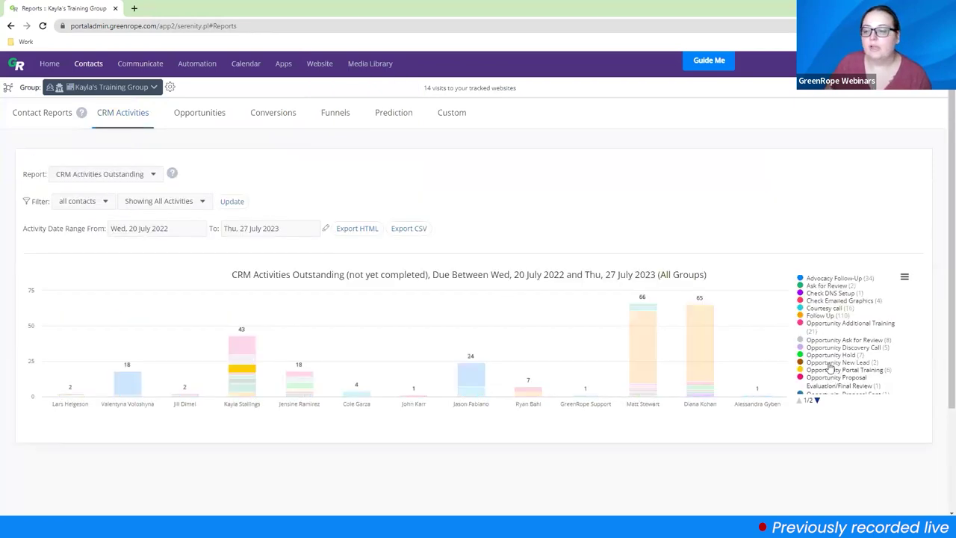
click(112, 174)
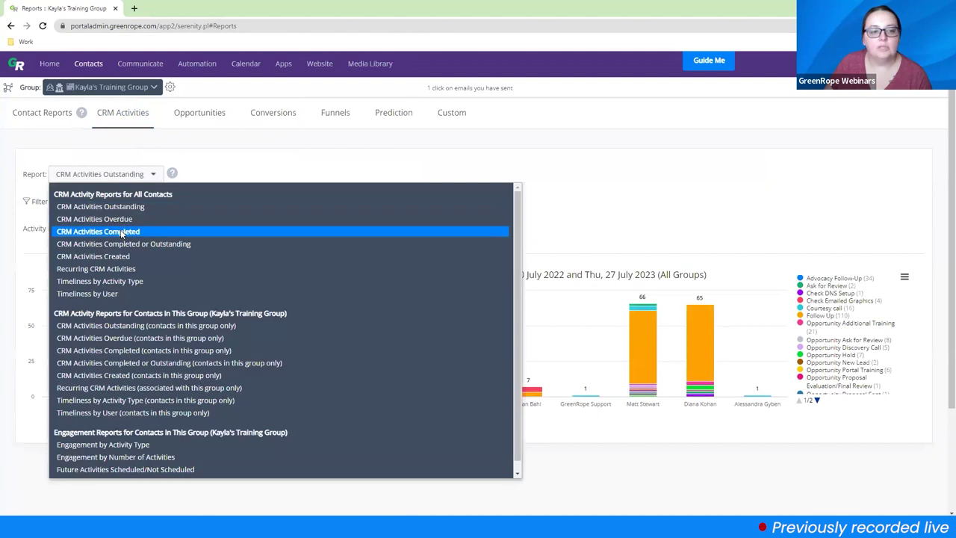
click(119, 232)
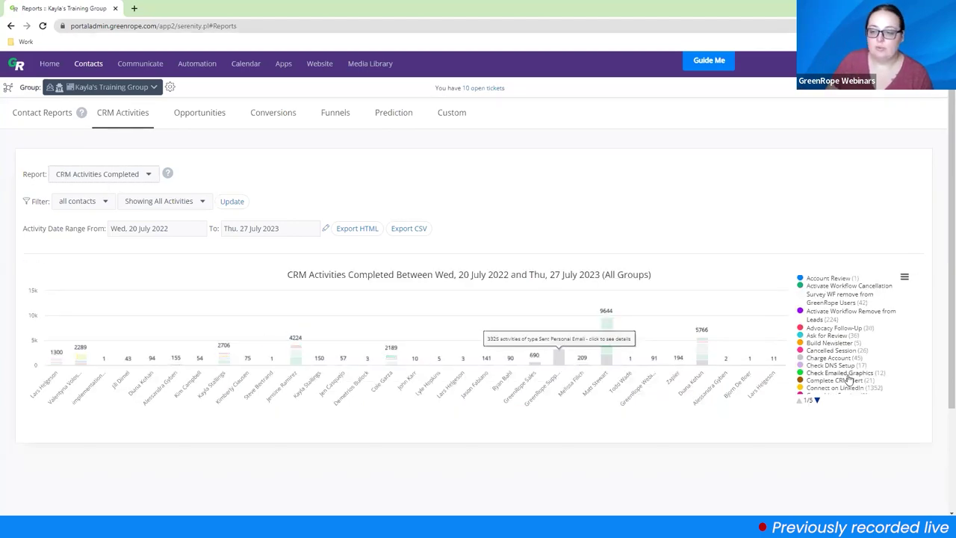
click(817, 400)
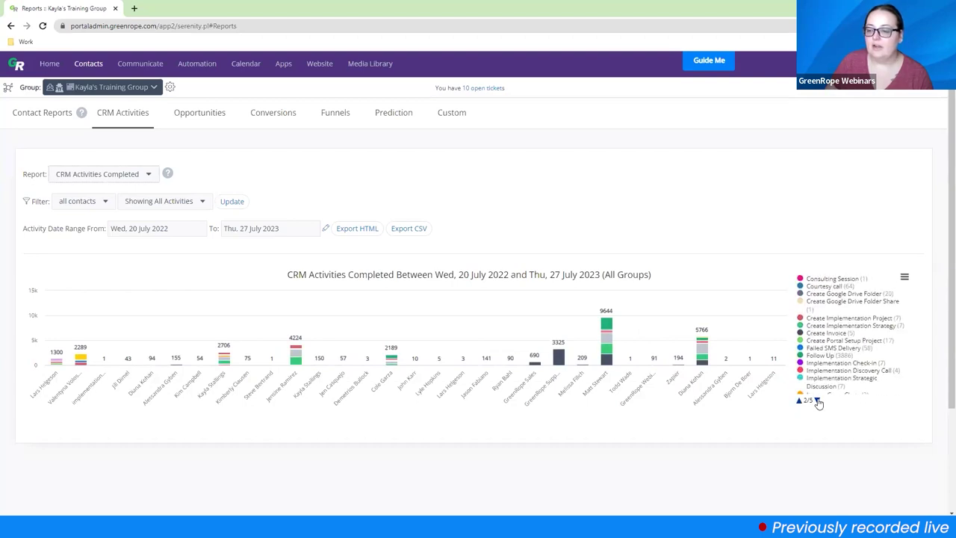
click(817, 401)
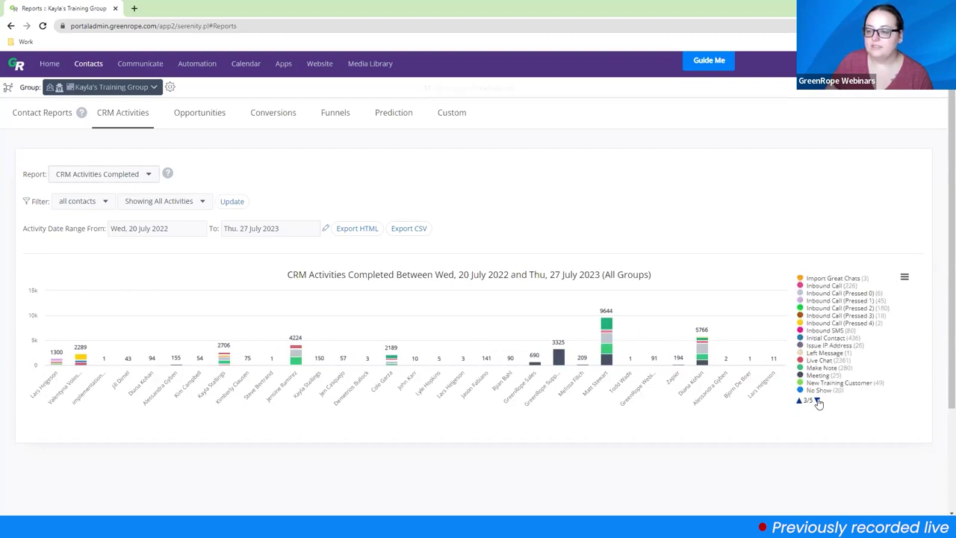
- Toggle the Inbound Call activity type off and back on in the CRM Activities Completed chart
click(834, 286)
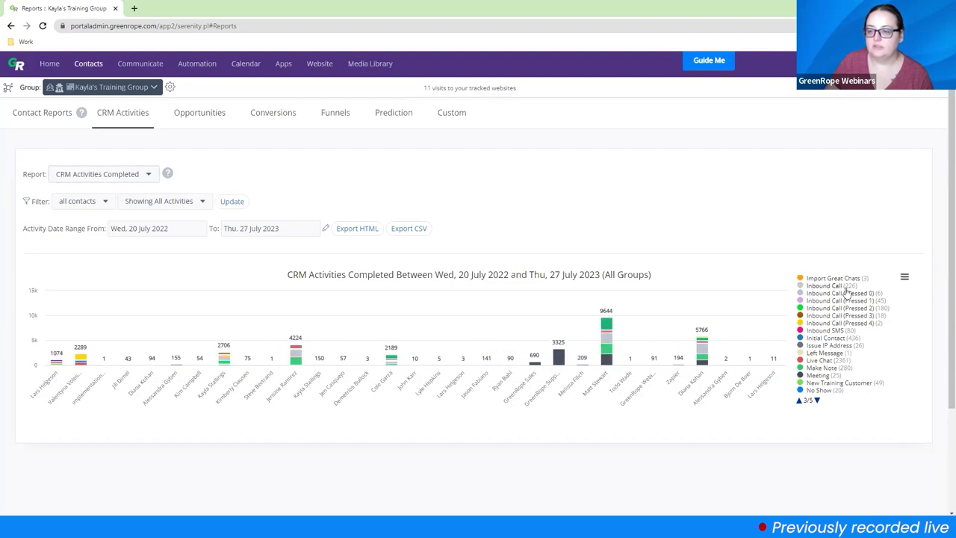
click(819, 288)
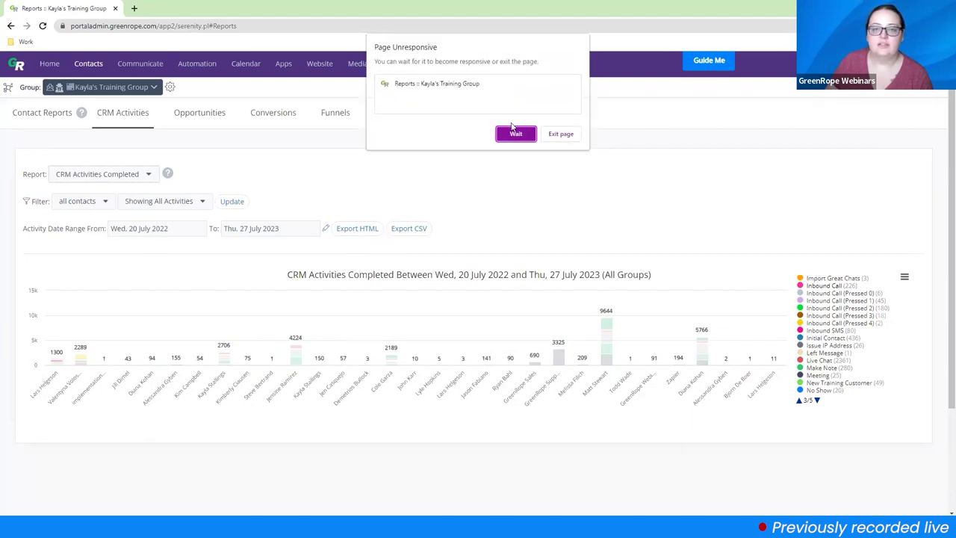
click(558, 136)
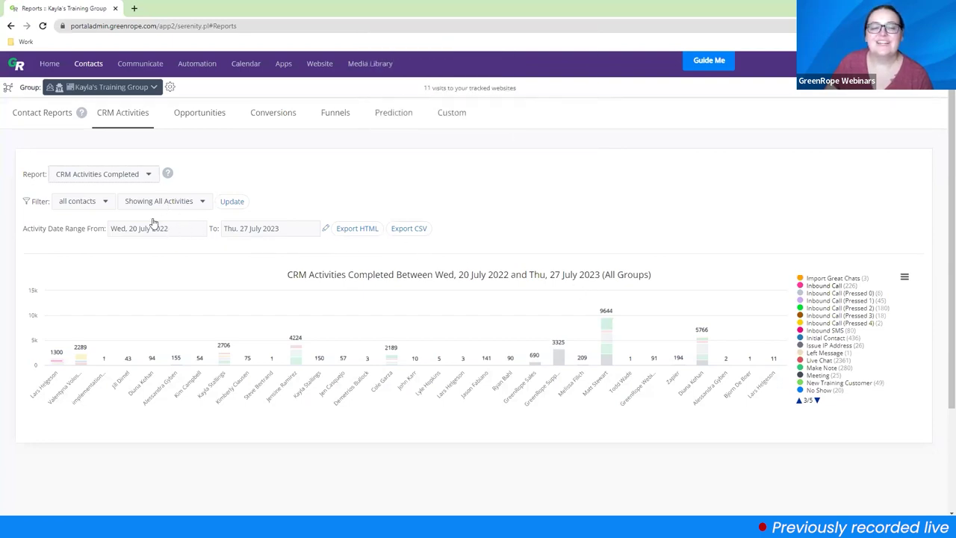
- Reload the reports page, dismiss the time zone prompt, and bring up the CRM Activities reports again
click(42, 26)
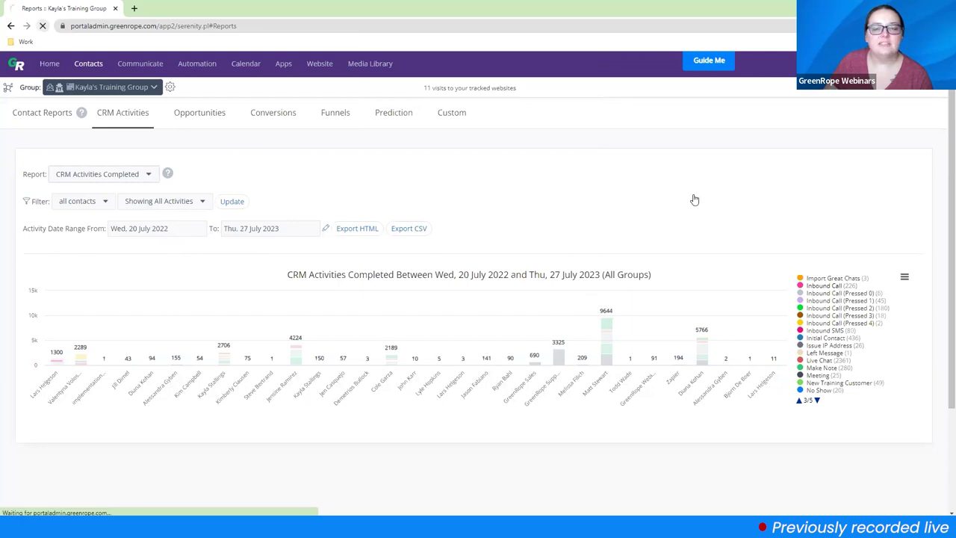
click(809, 298)
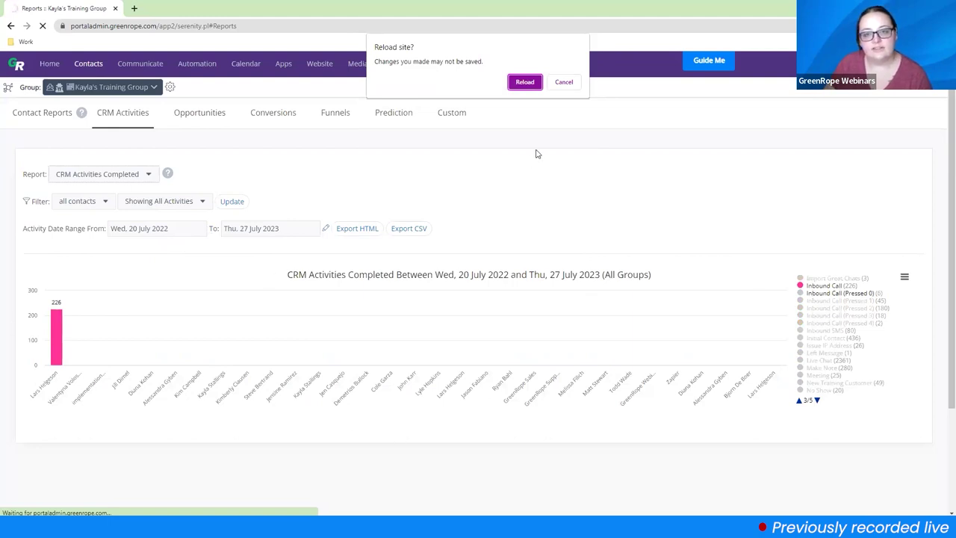
click(564, 82)
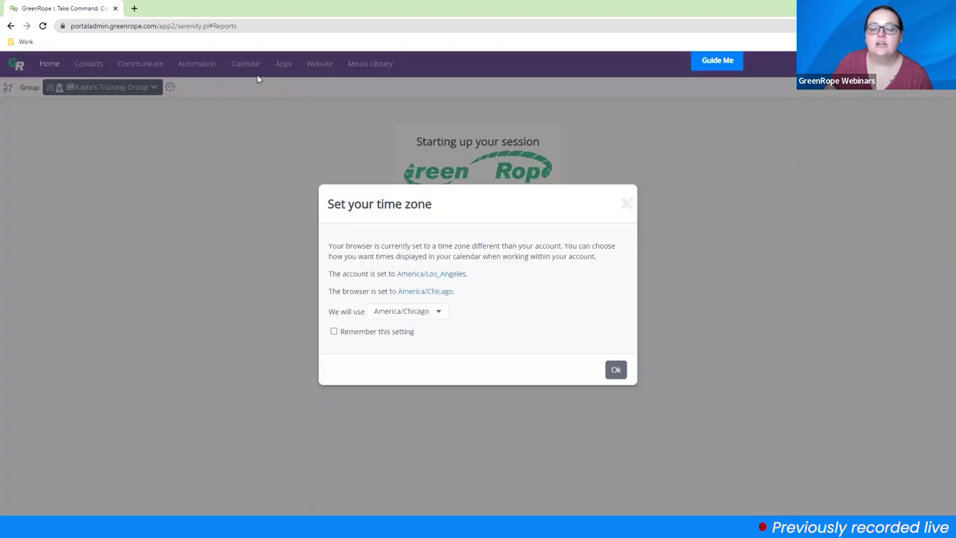
click(627, 204)
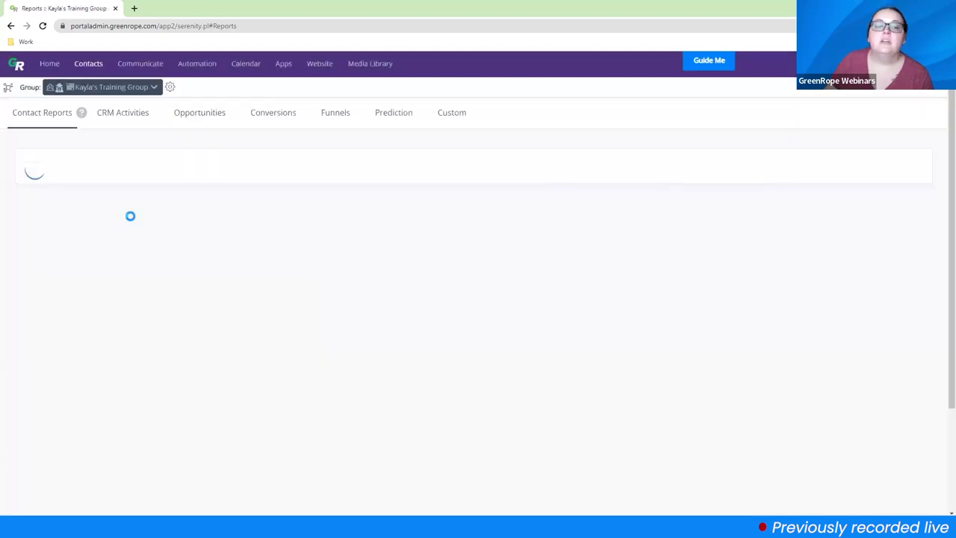
click(135, 112)
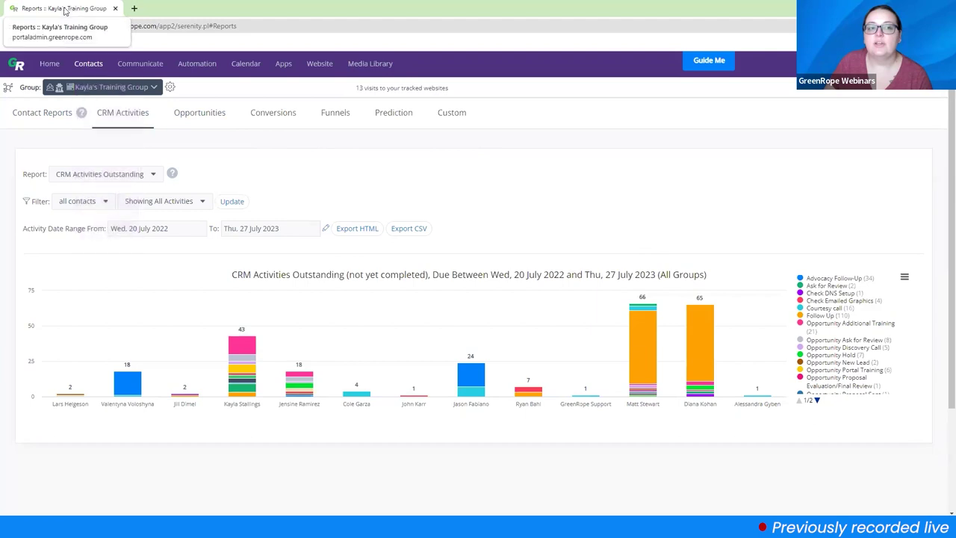
- Switch to the browser window for the 2021 Attendees group and open the GreenRope company's CRM details from the report
key(super+Left)
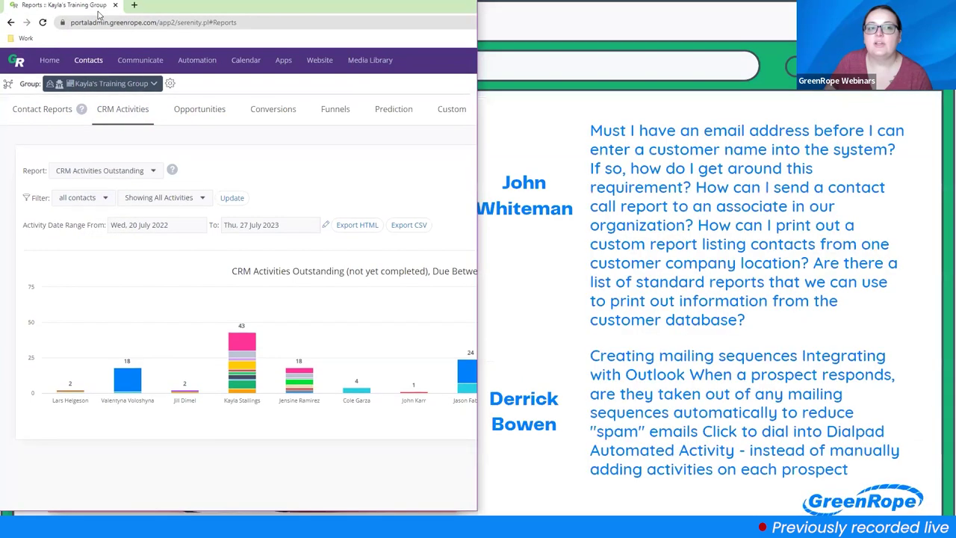
key(alt+Tab)
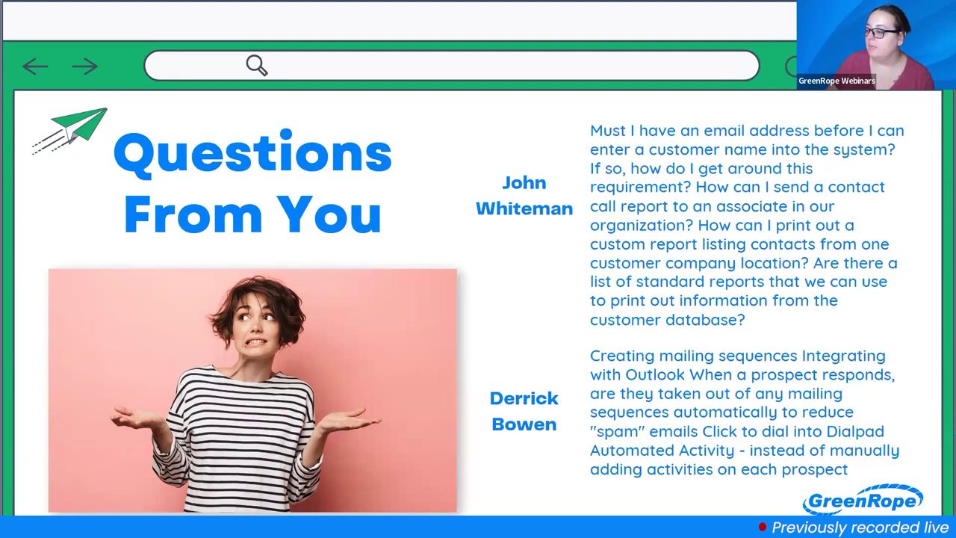
key(alt+Tab)
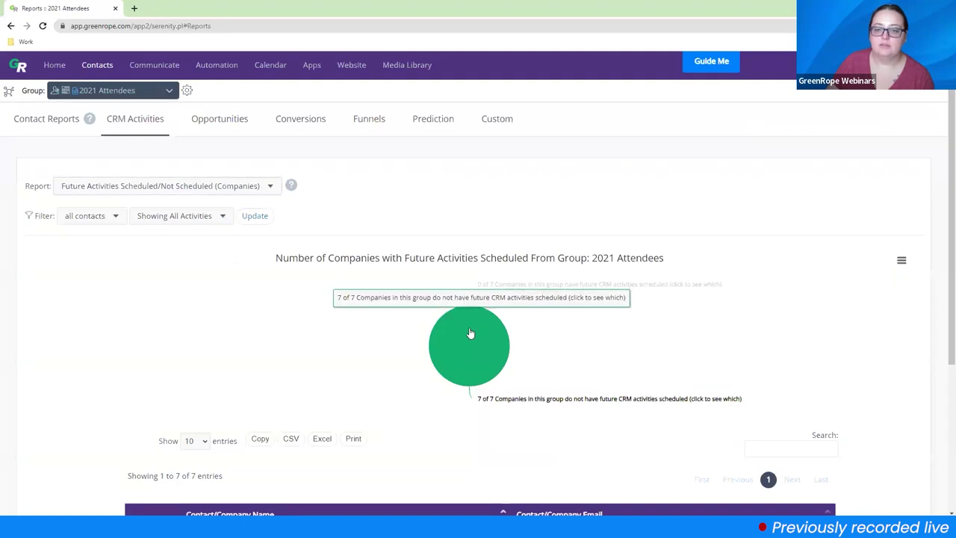
scroll(474, 301, down, 3)
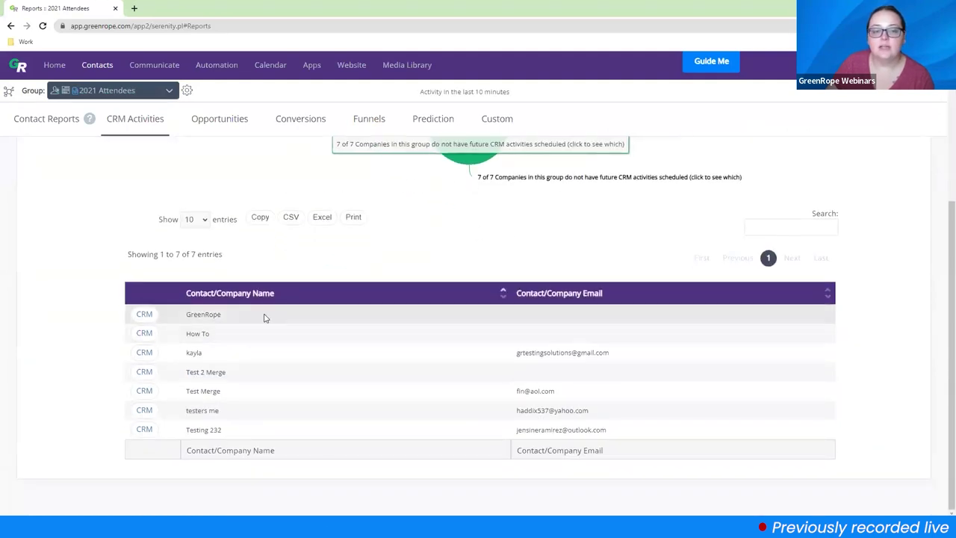
click(145, 314)
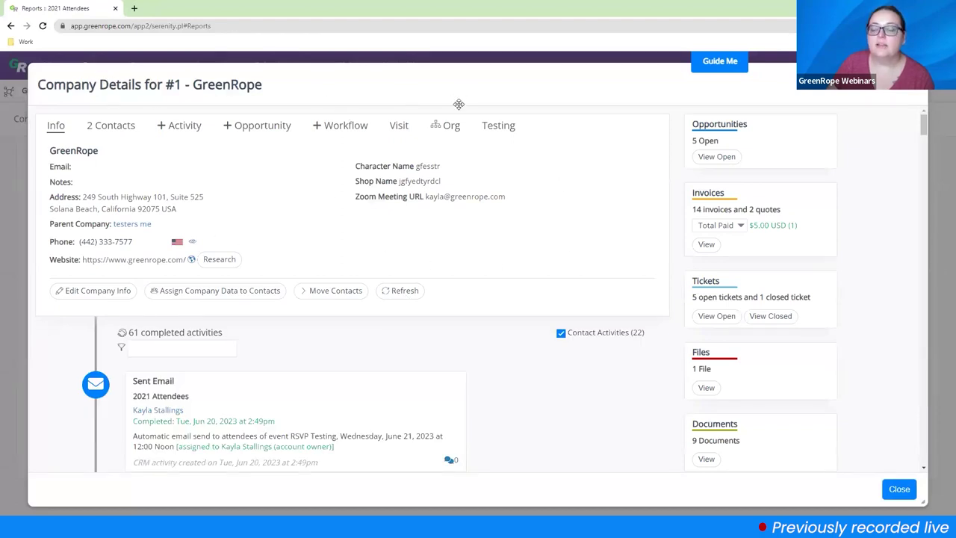
- Review the GreenRope company's contacts and parent company field, view the parent company testers me, and close the details
click(112, 127)
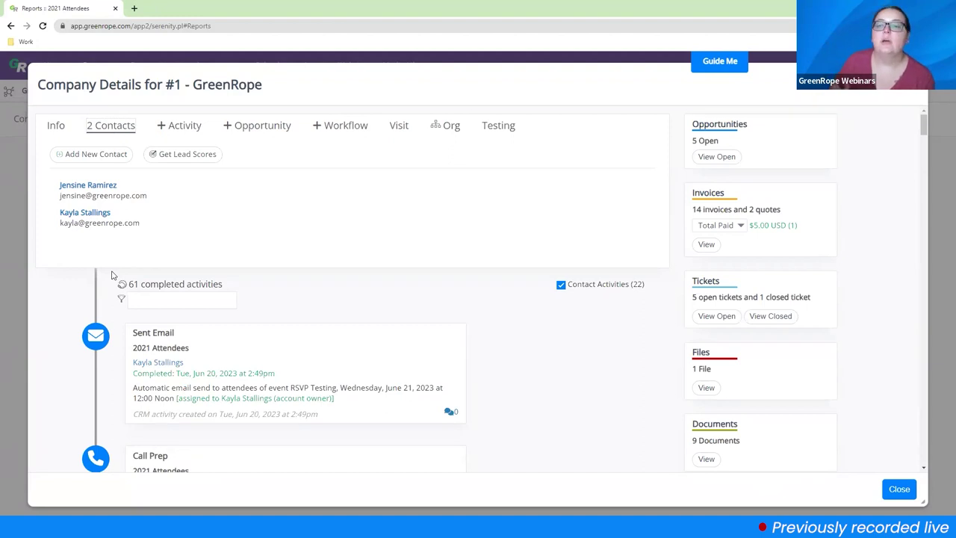
click(55, 125)
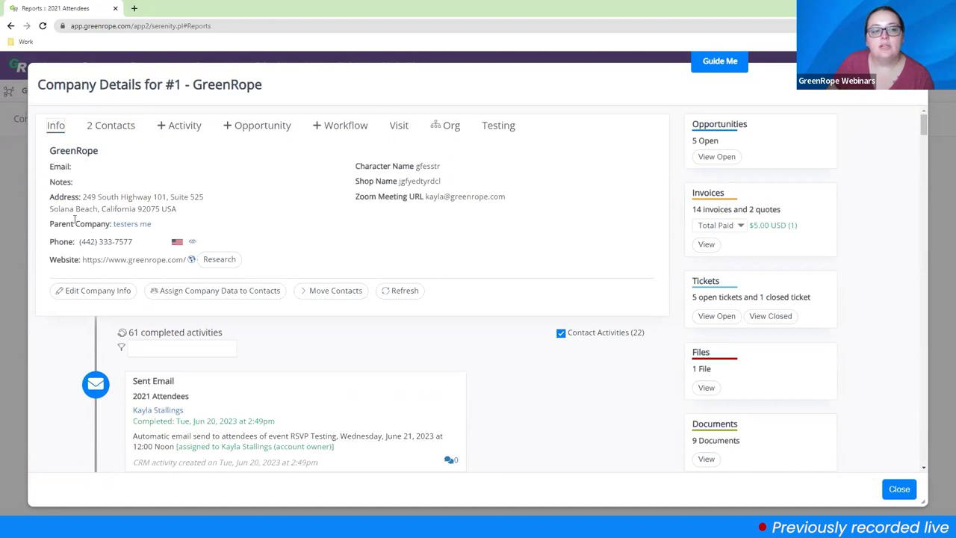
drag(50, 225, 117, 229)
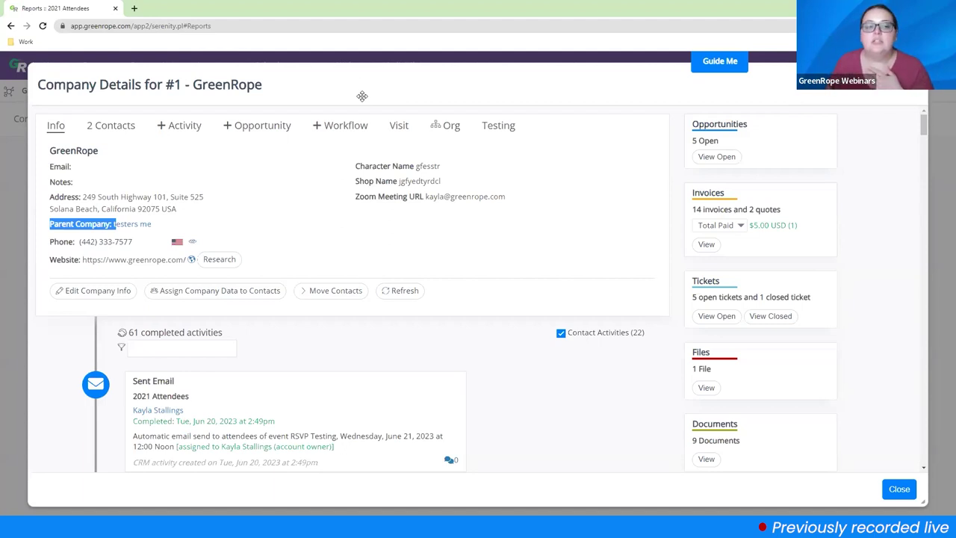
click(248, 208)
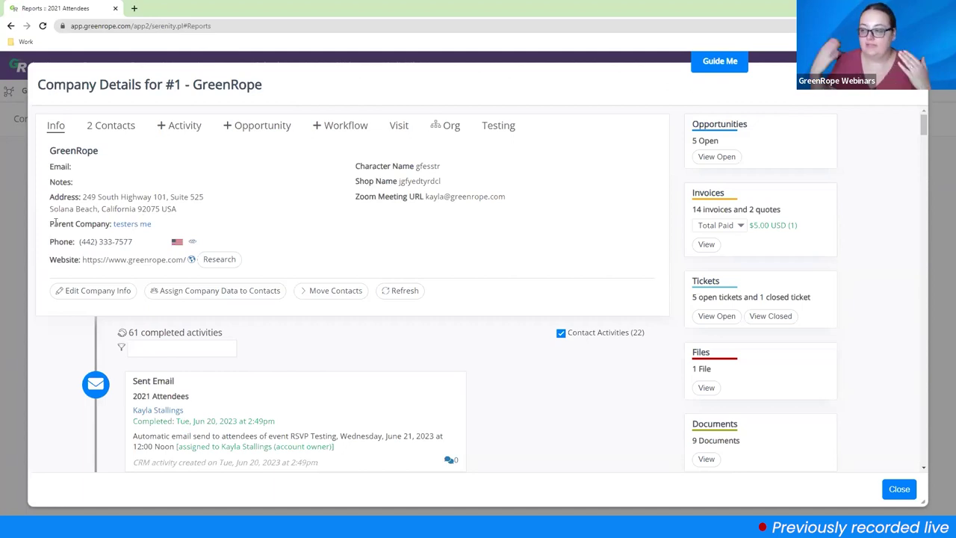
click(126, 226)
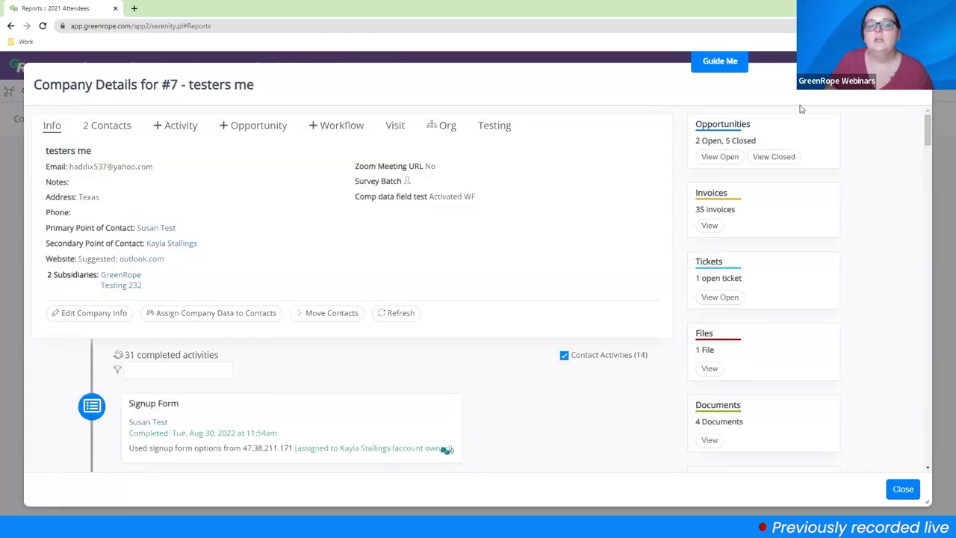
click(904, 488)
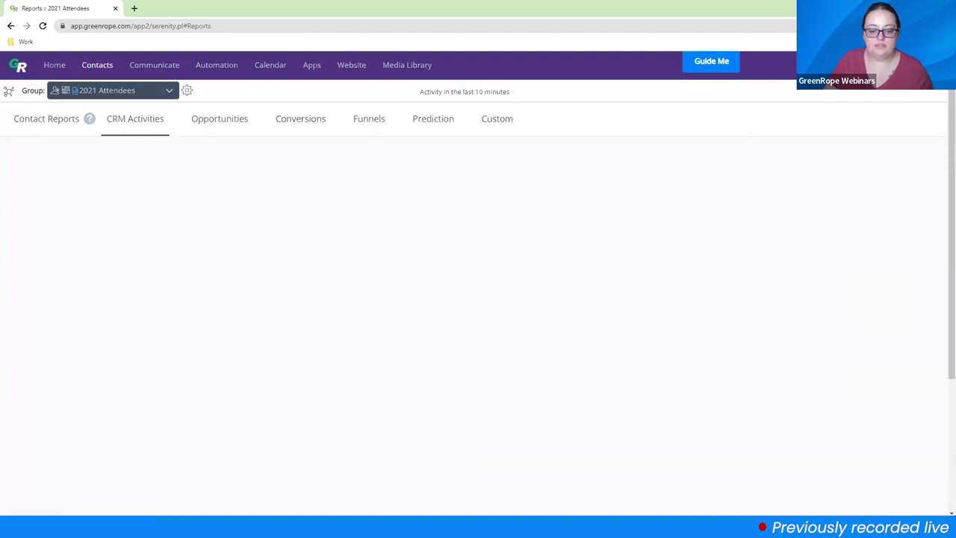
- Reopen the Reports area and look through the CRM Activities, Opportunities, Conversions, Funnels and Prediction reports
mouse_move(377, 526)
click(377, 478)
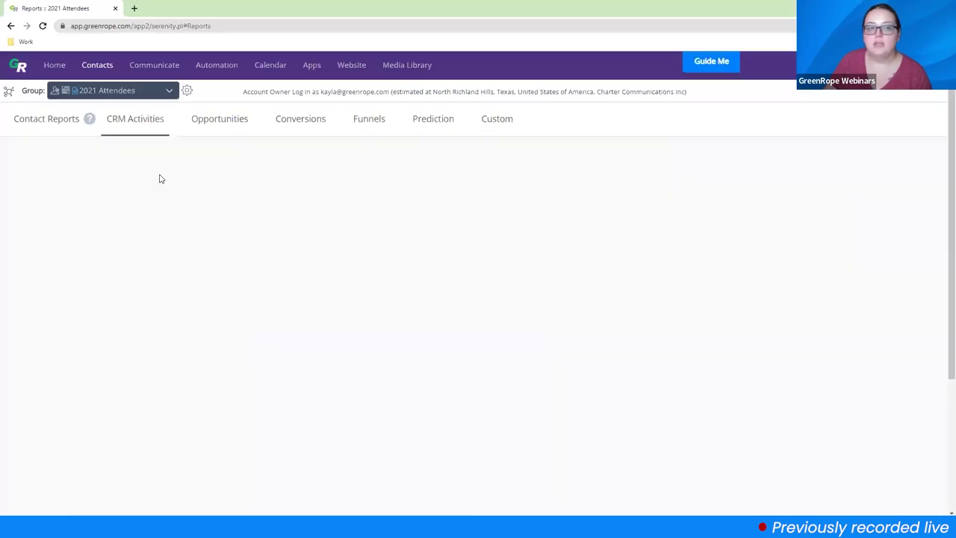
mouse_move(90, 64)
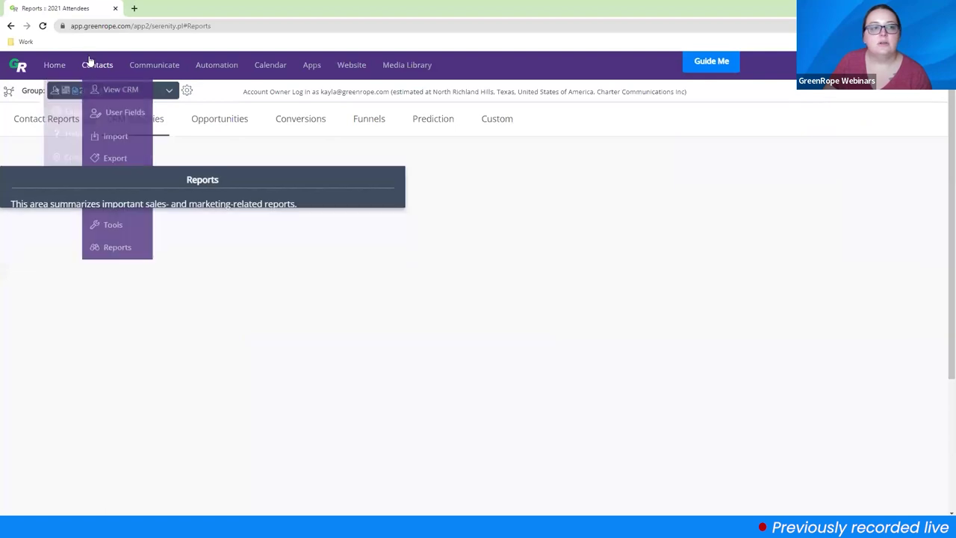
click(119, 246)
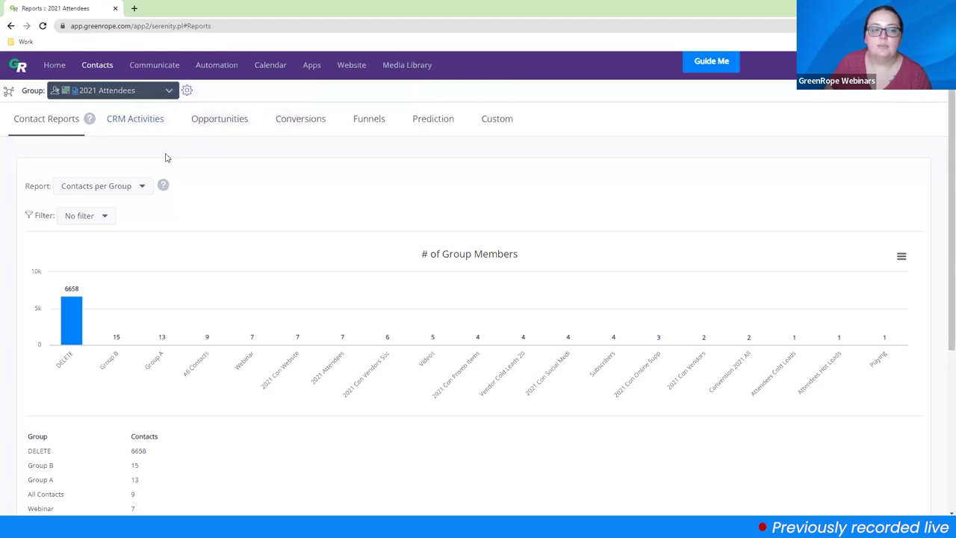
click(140, 121)
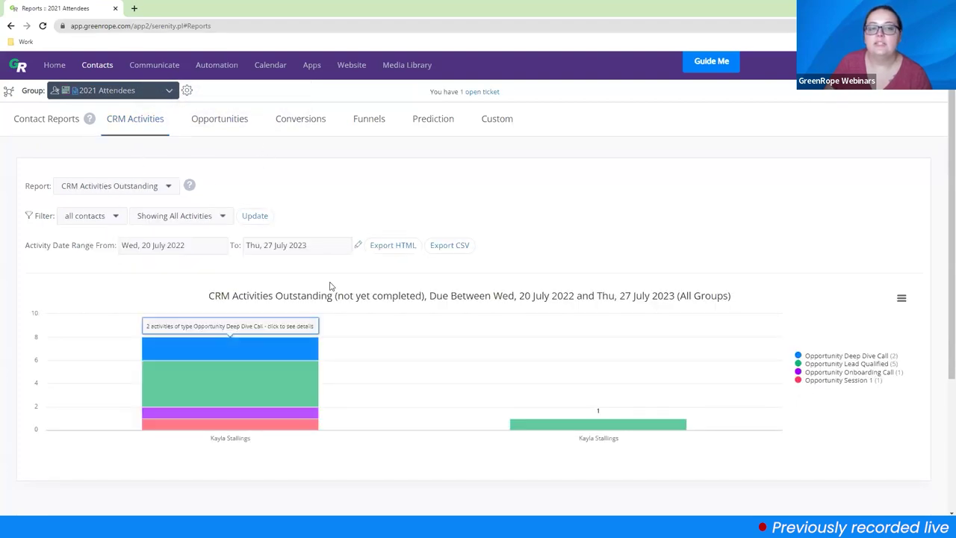
click(247, 122)
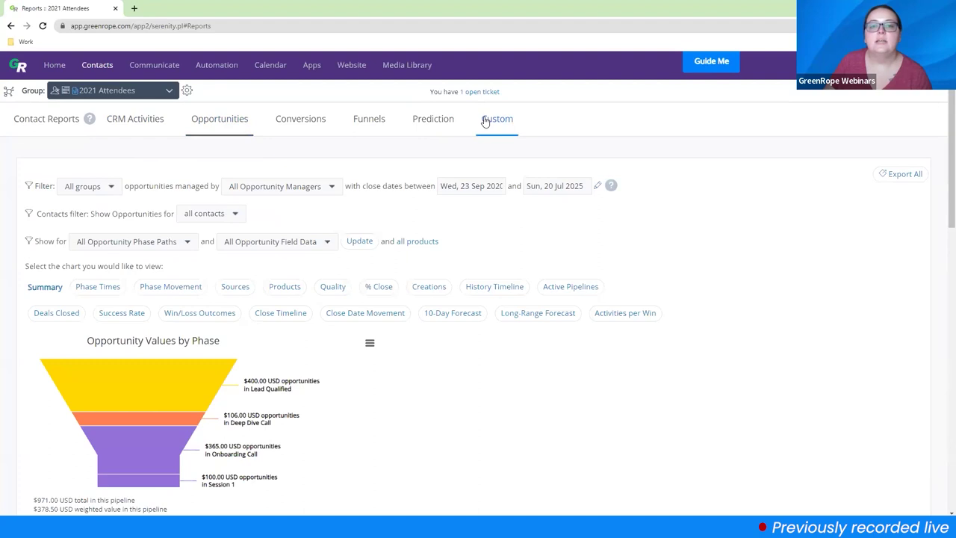
click(311, 128)
click(366, 124)
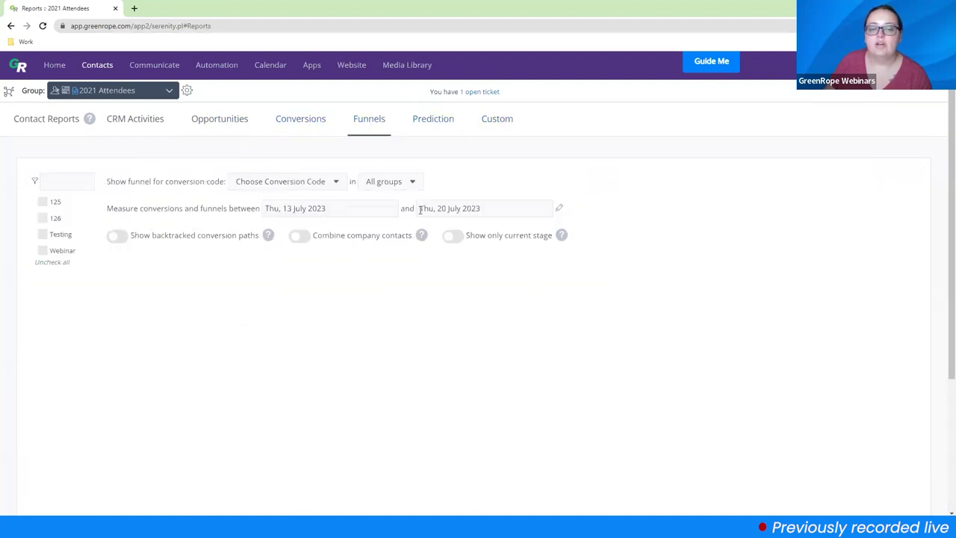
click(438, 122)
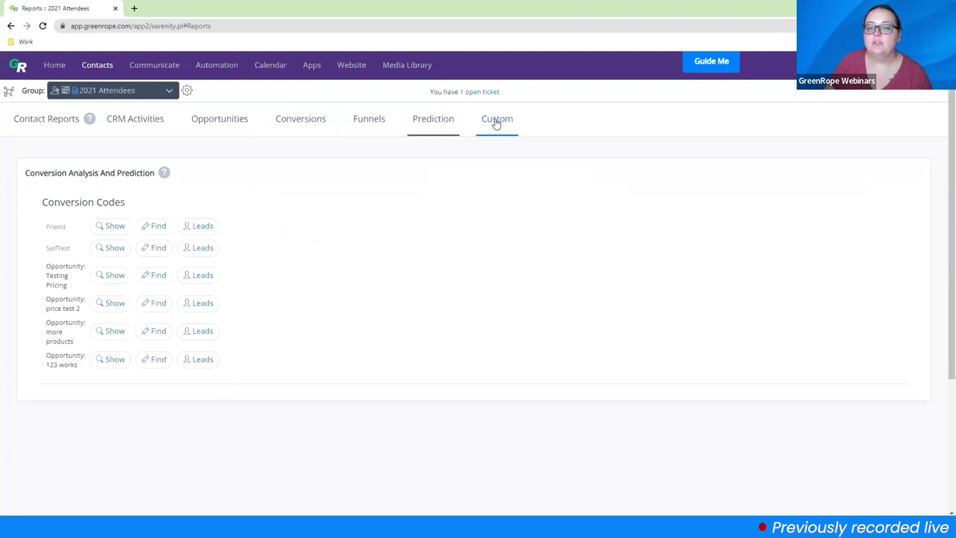
- Run a custom report on the Wares user field for this group's contacts
click(496, 123)
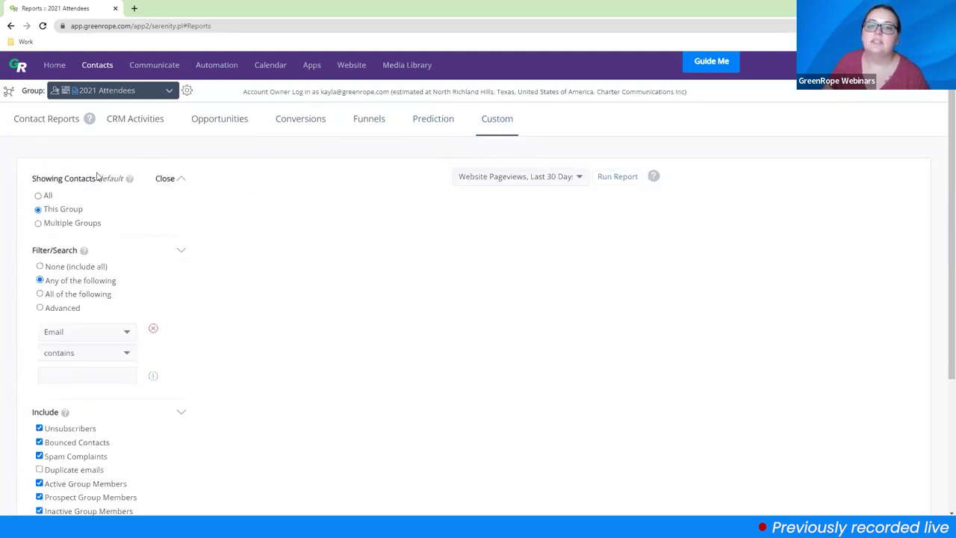
click(491, 183)
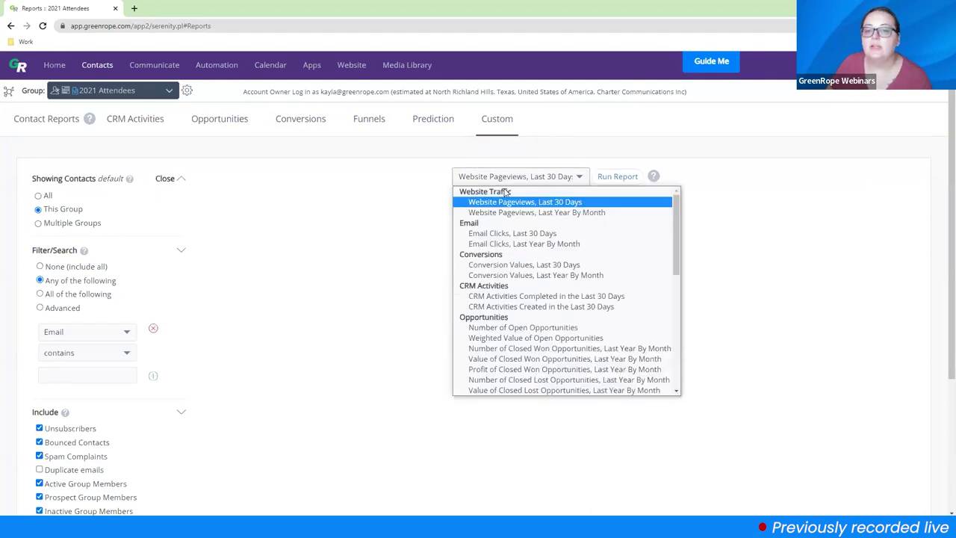
drag(679, 237, 678, 363)
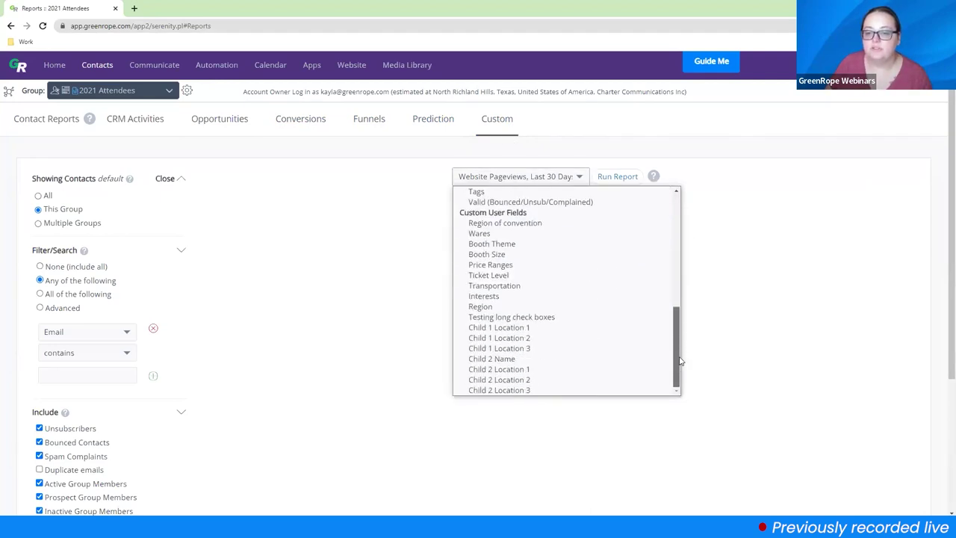
click(482, 234)
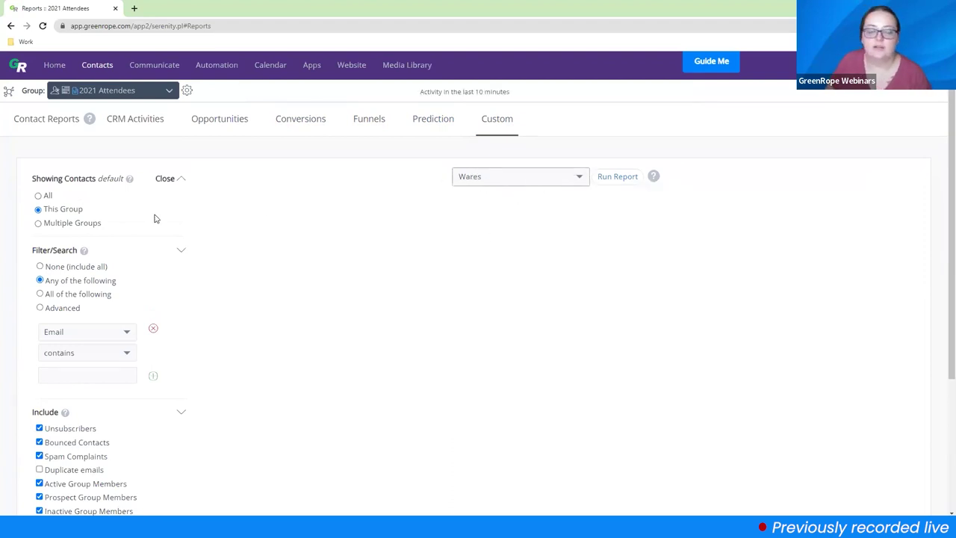
scroll(87, 198, down, 2)
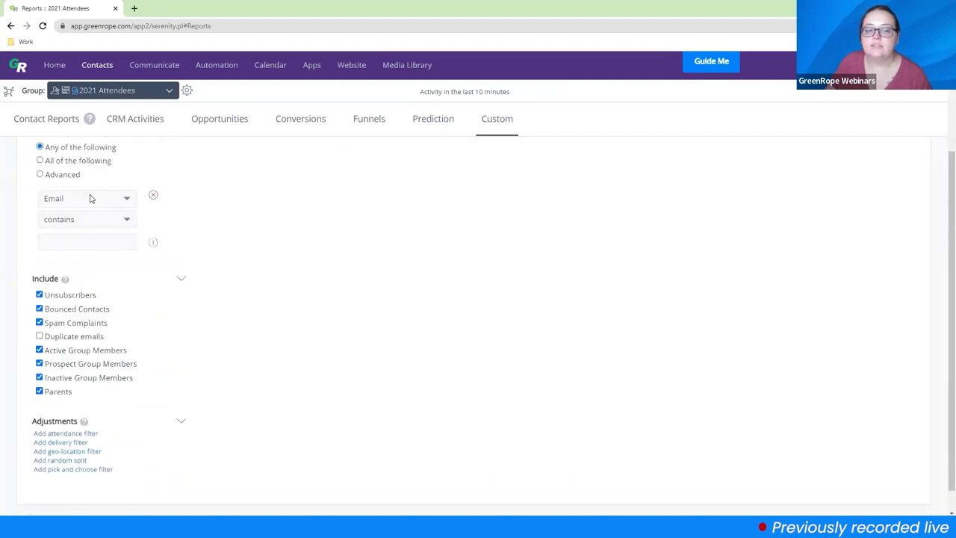
scroll(111, 407, up, 2)
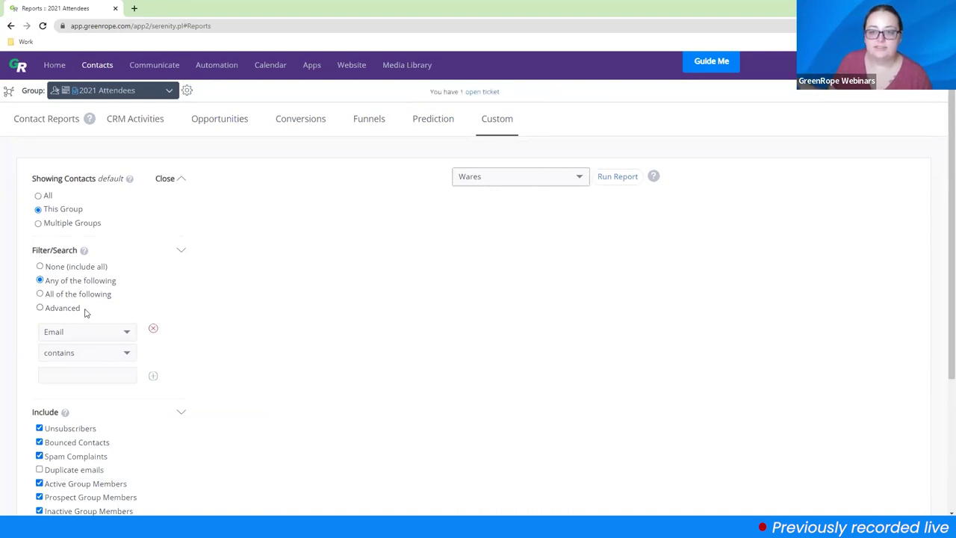
click(617, 177)
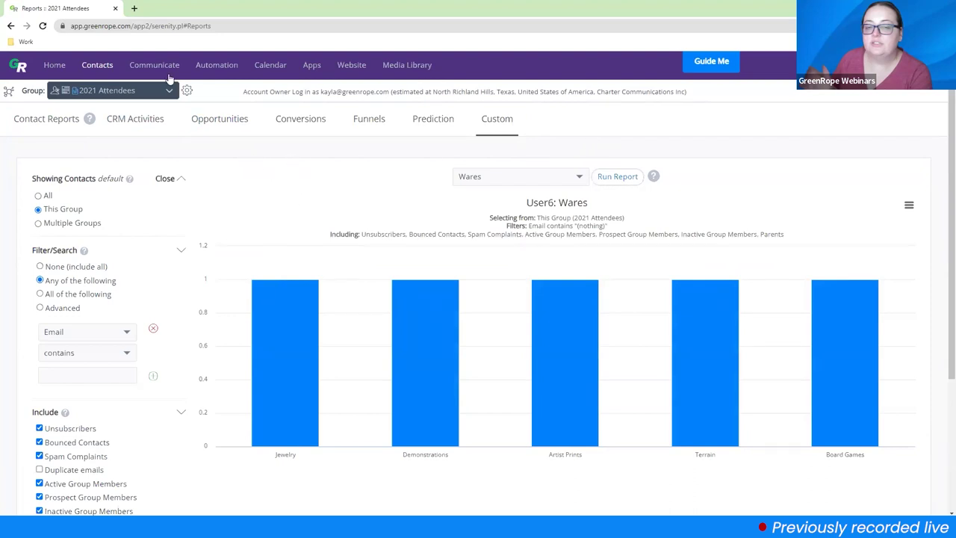
- Open the email tracking page for the 2021 Attendees group
mouse_move(170, 75)
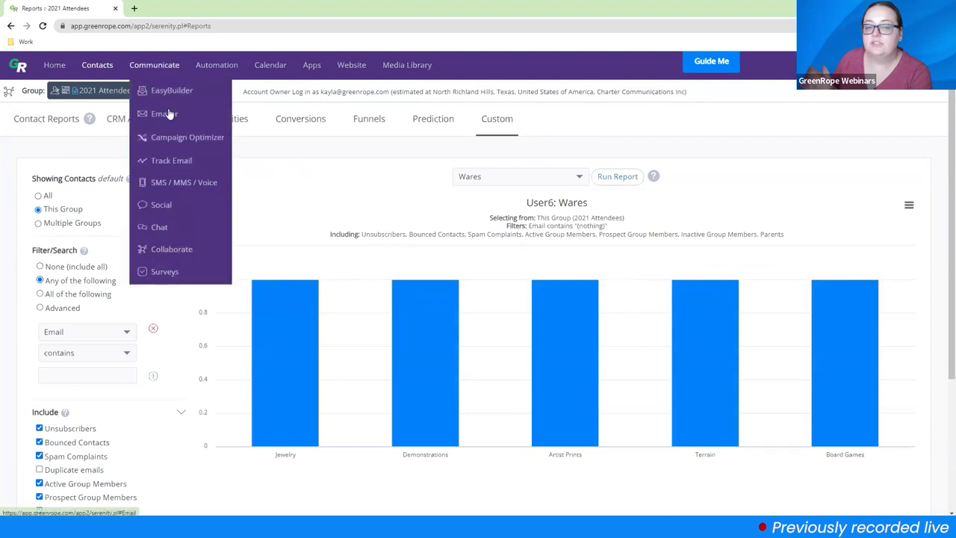
click(183, 162)
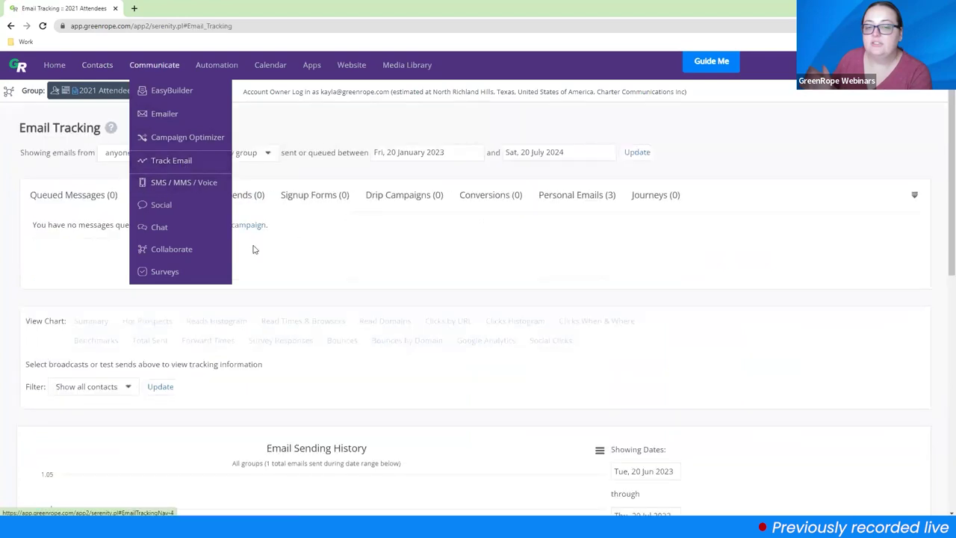
- View the website tracking page for the 2021 Attendees group and switch to the Q&A webinar slides
mouse_move(351, 67)
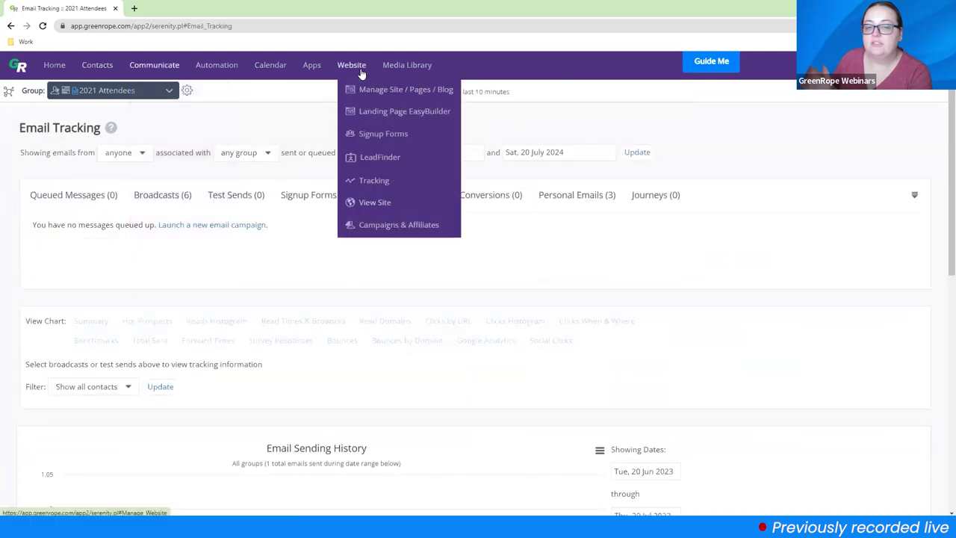
click(378, 181)
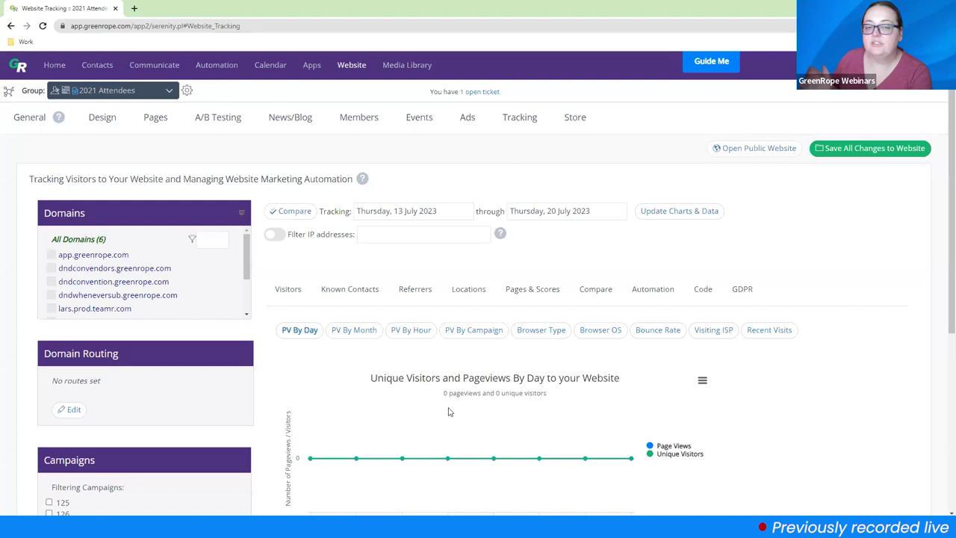
mouse_move(375, 535)
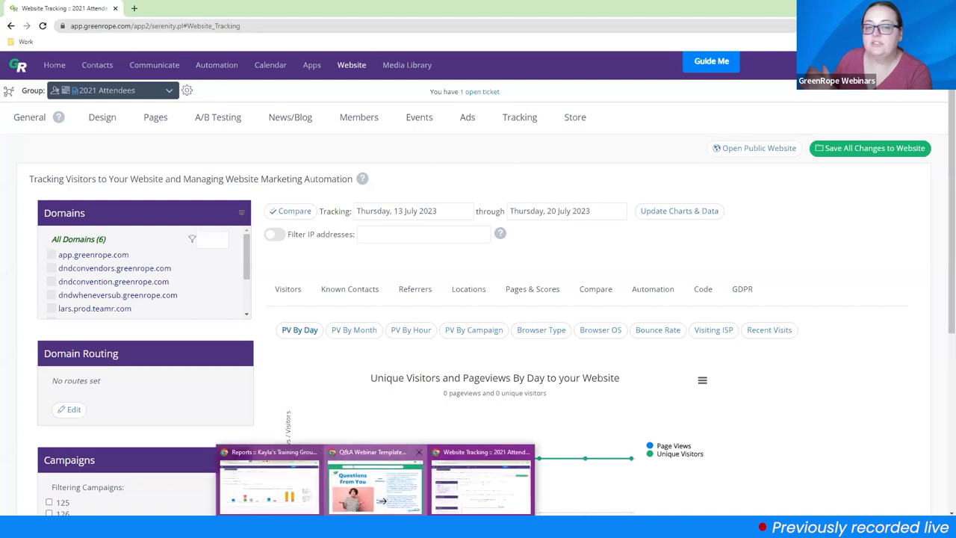
click(375, 482)
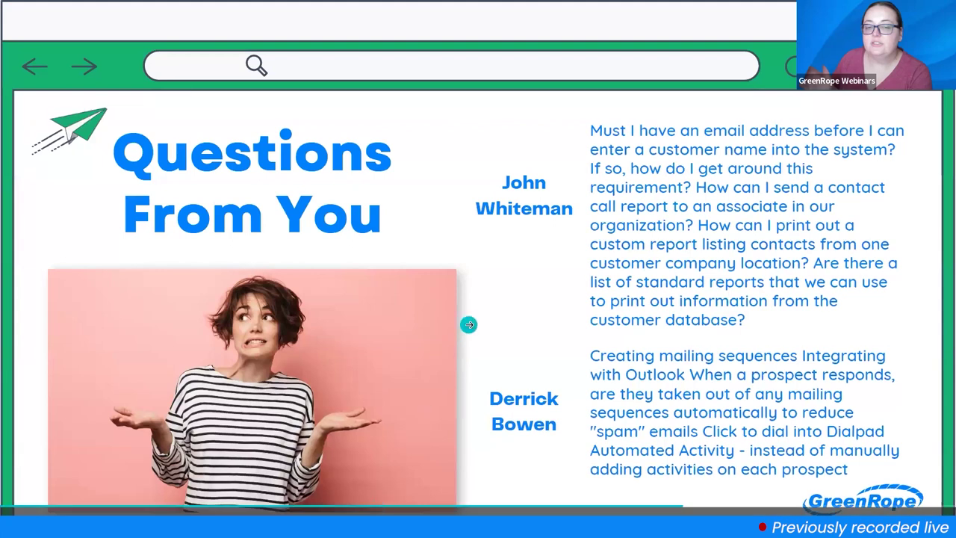
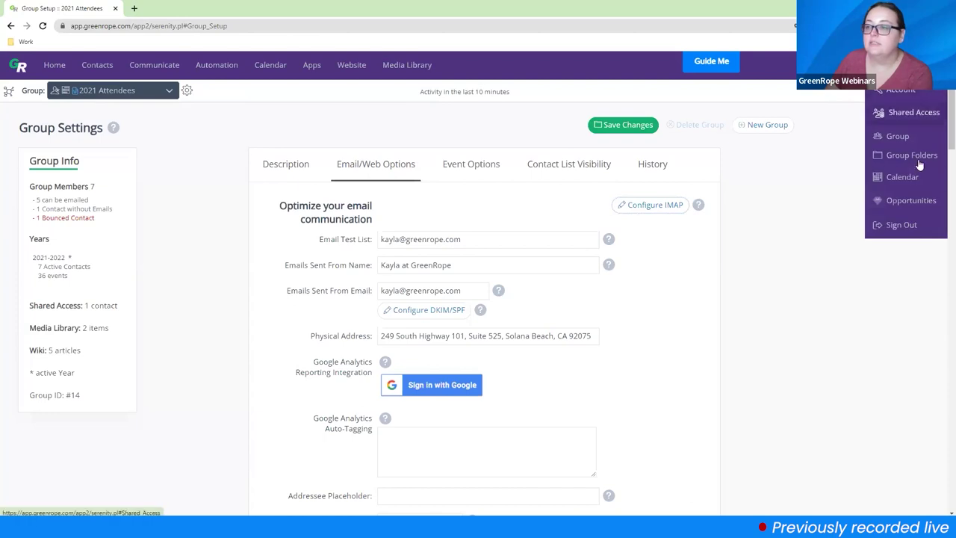
- Review the IMAP server credentials in the 2021 Attendees group's email and web settings and close the dialog
click(921, 139)
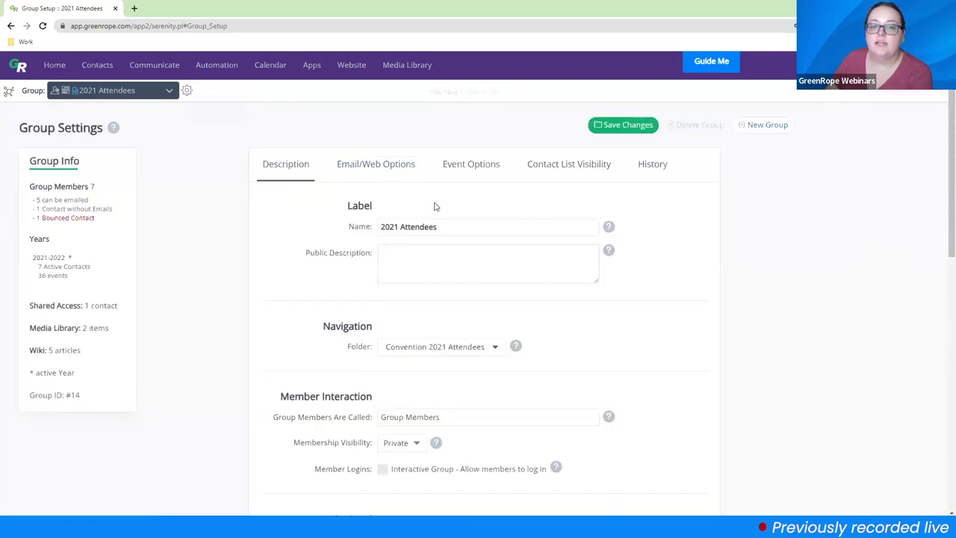
click(389, 174)
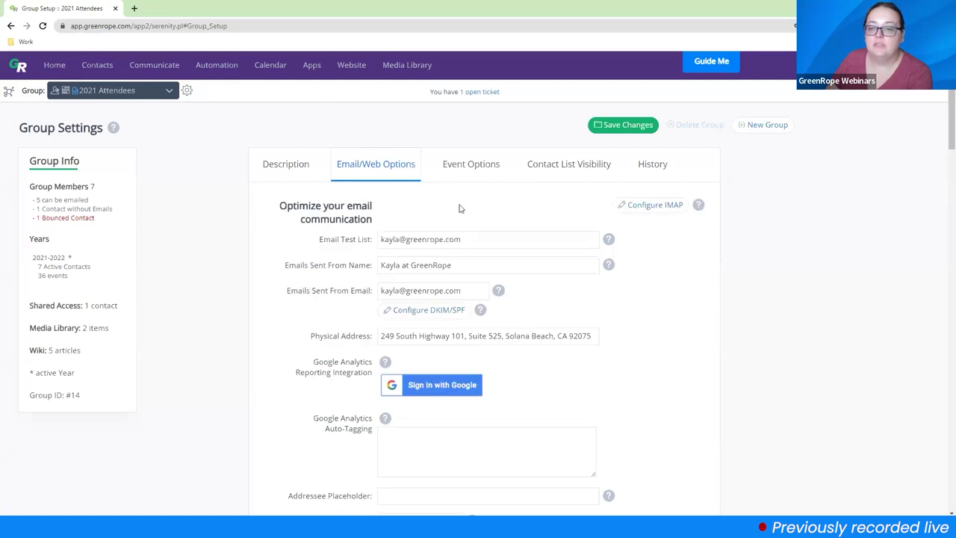
click(665, 215)
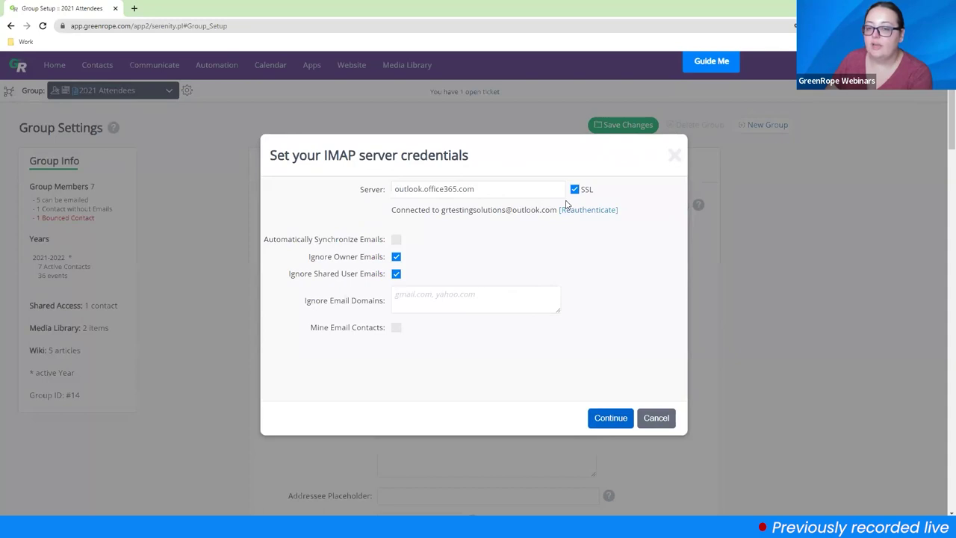
triple_click(478, 190)
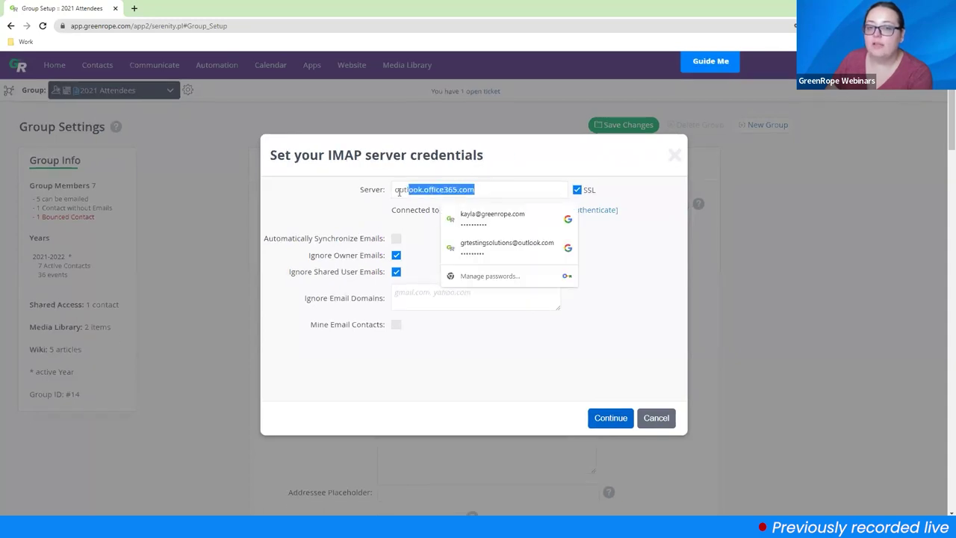
click(336, 190)
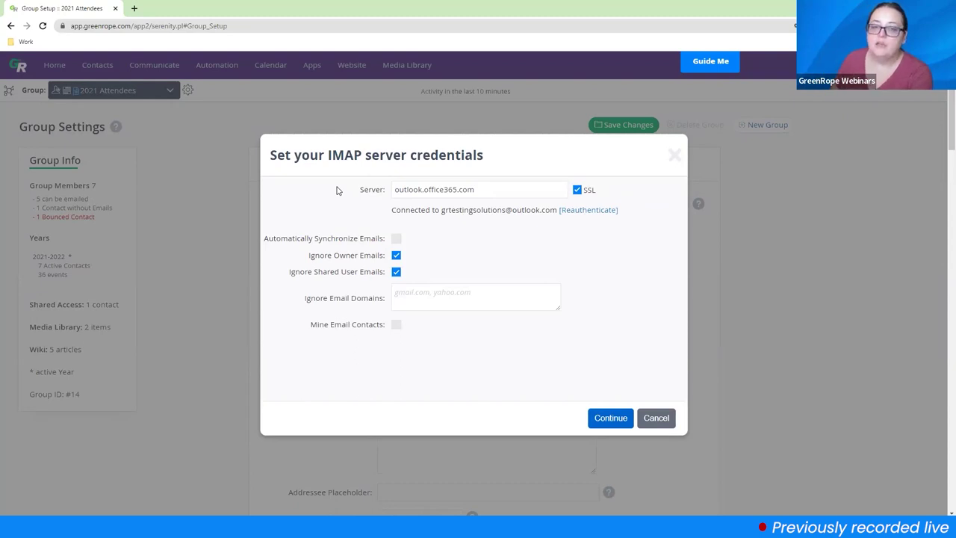
triple_click(468, 189)
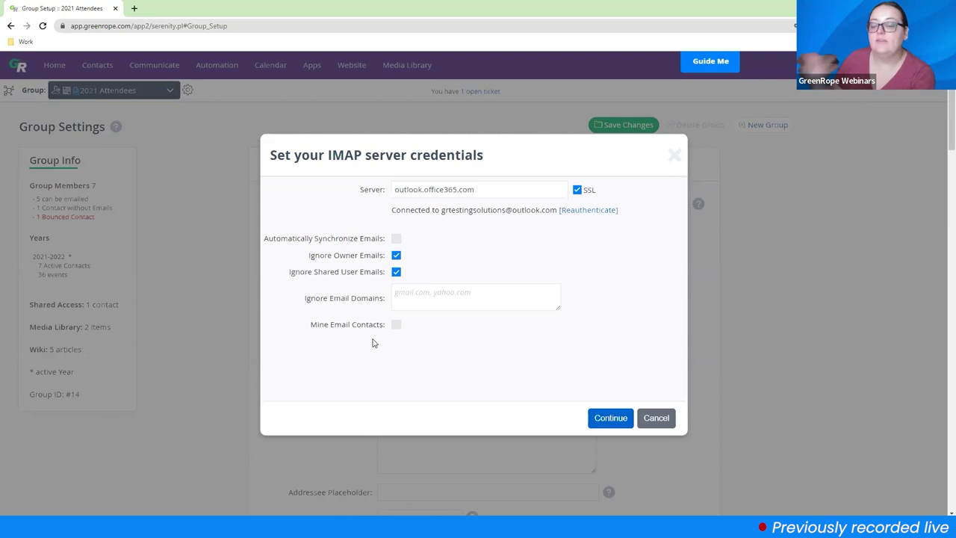
click(674, 155)
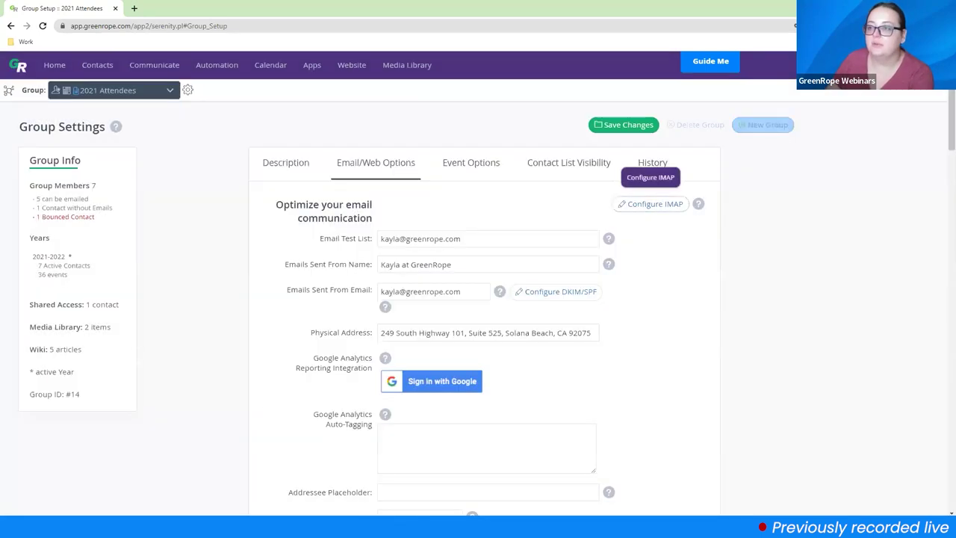
- Search the help knowledge base for imap and read the 16 character app password steps in Synch Gmail or Gsuite with IMAP
click(115, 126)
text(imap)
key(Return)
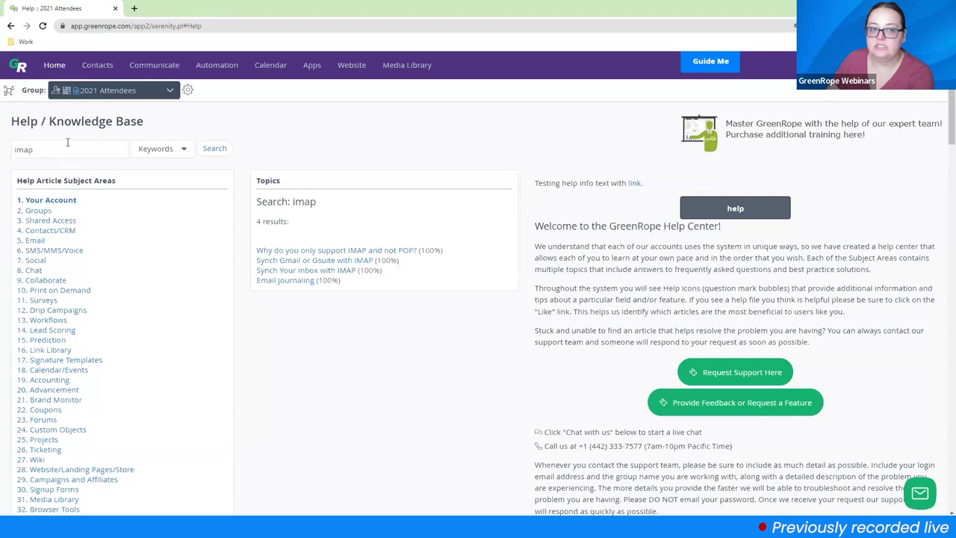
click(308, 261)
drag(533, 275, 716, 282)
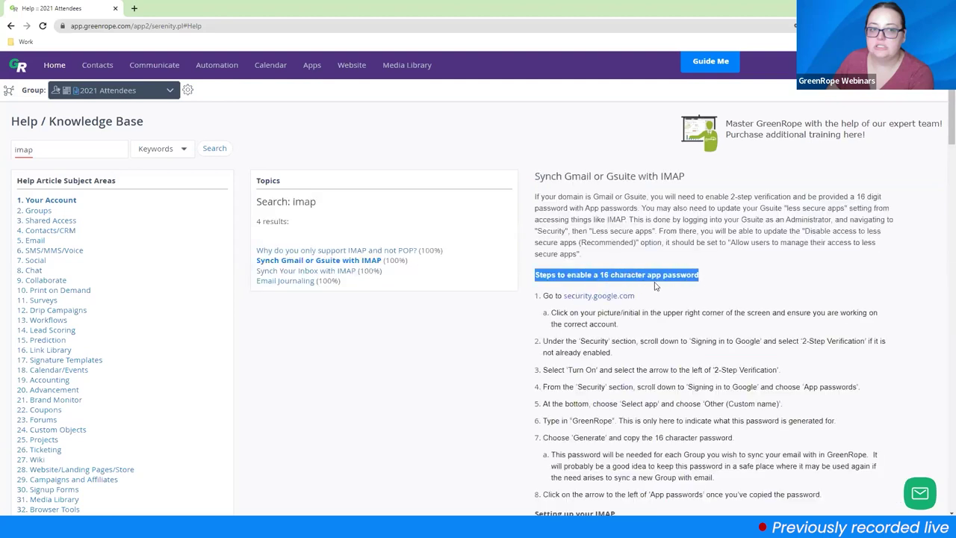
click(713, 293)
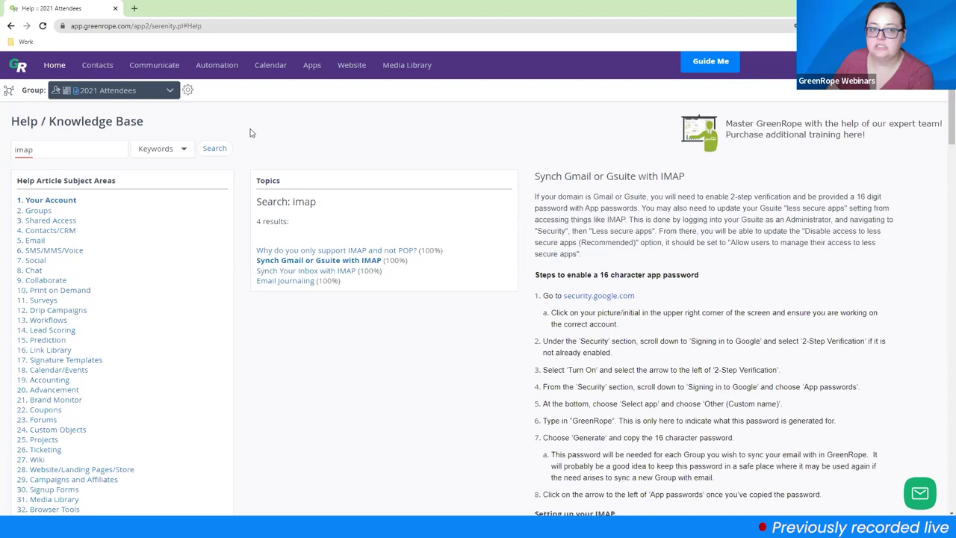
- Open the contact tools for editing tags and positions and examine the Automation on Assignment column
mouse_move(97, 71)
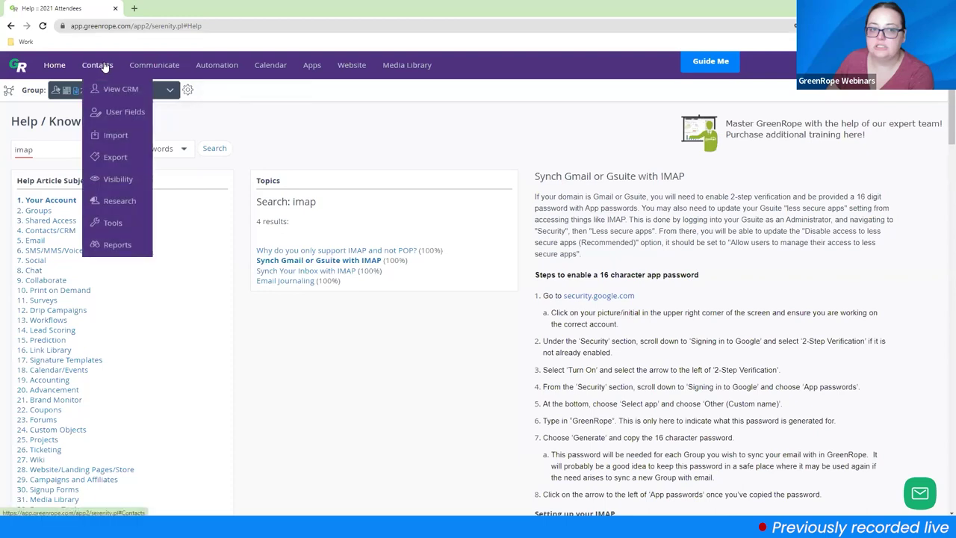
click(119, 230)
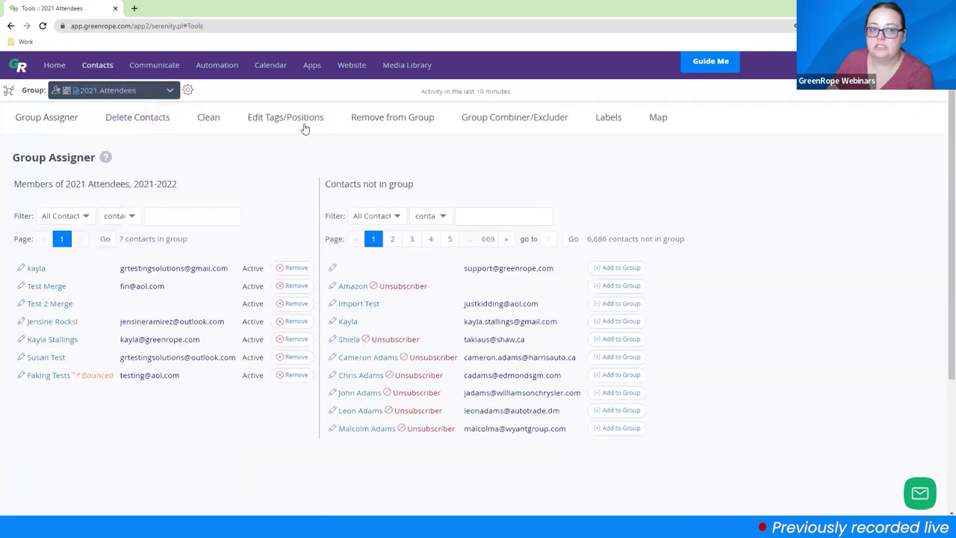
click(293, 121)
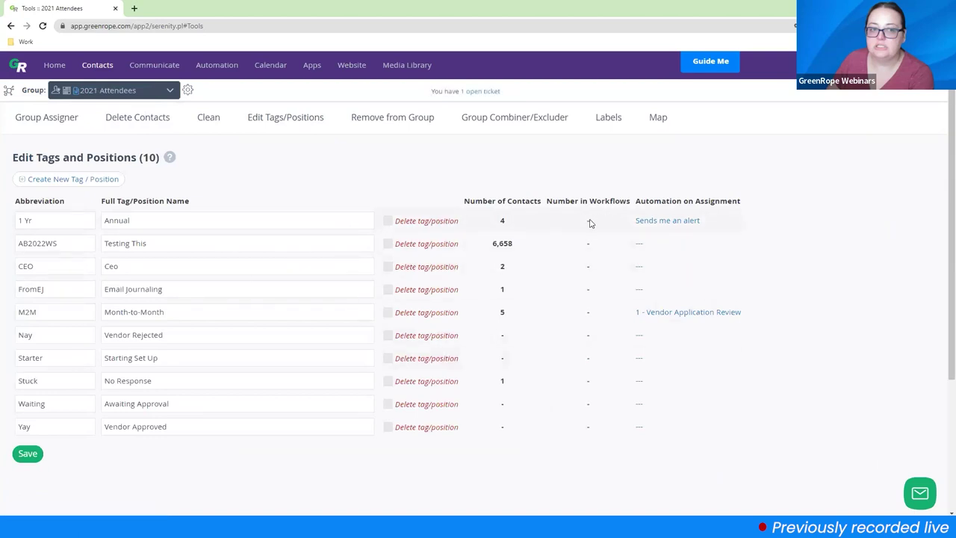
drag(633, 203, 704, 218)
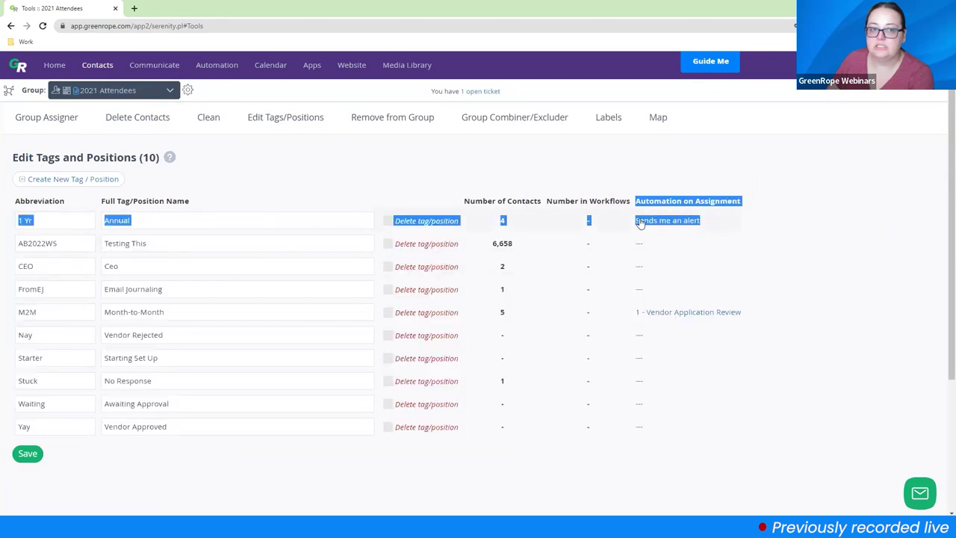
click(867, 229)
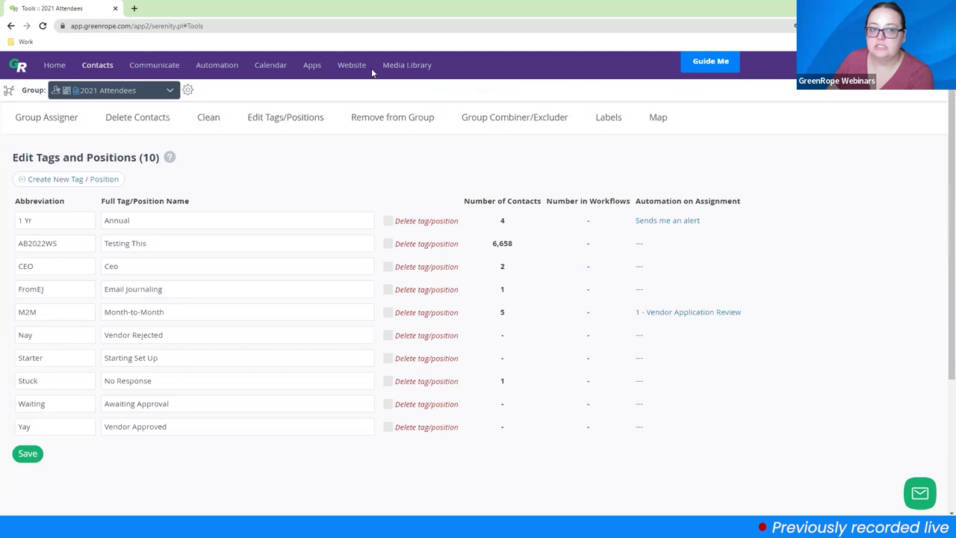
- Open the "creates opp" workflow for editing and show the Drip Campaign setting in its trigger actions
mouse_move(218, 67)
click(269, 134)
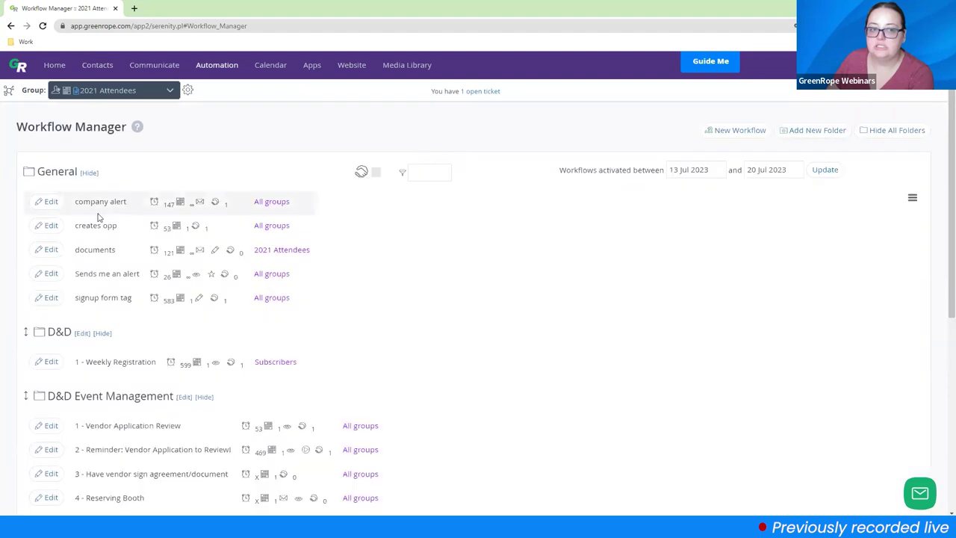
click(47, 225)
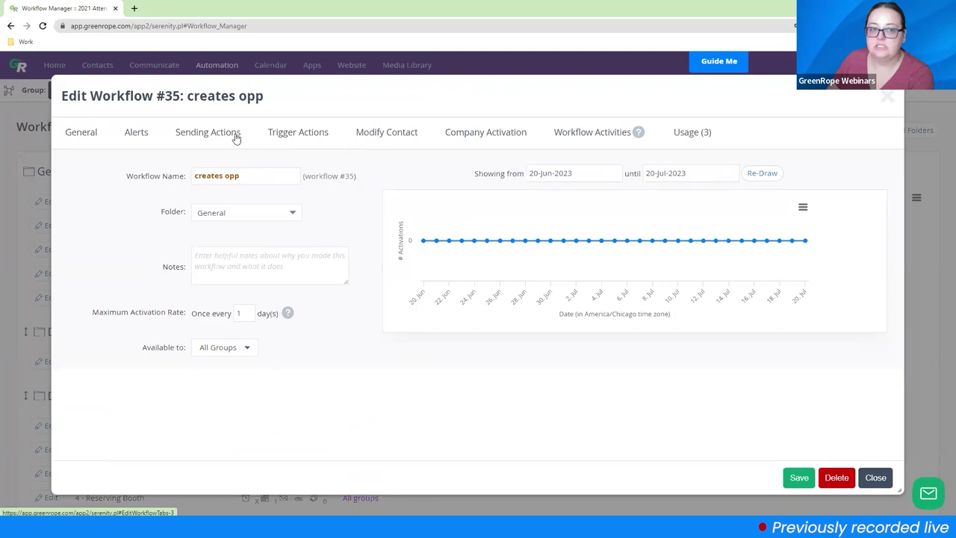
click(308, 138)
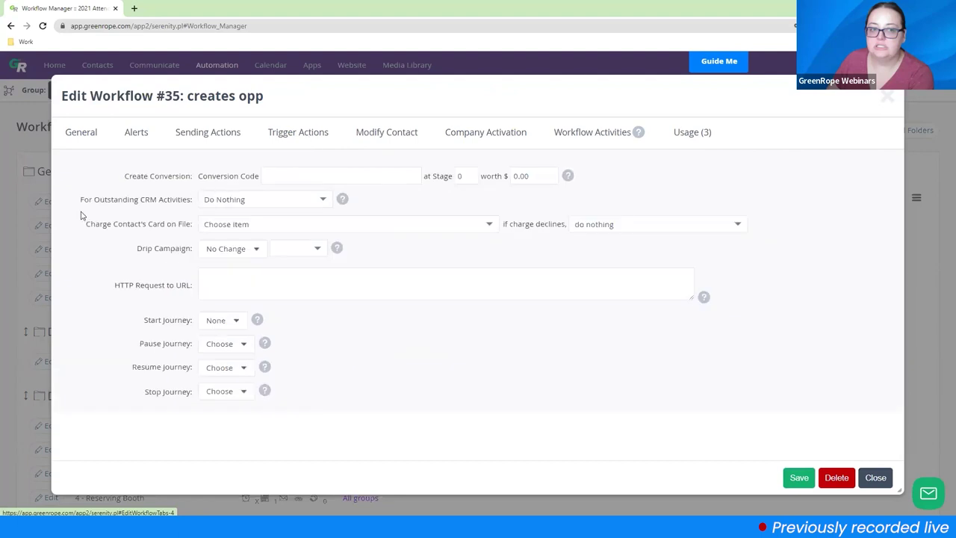
drag(136, 253, 199, 254)
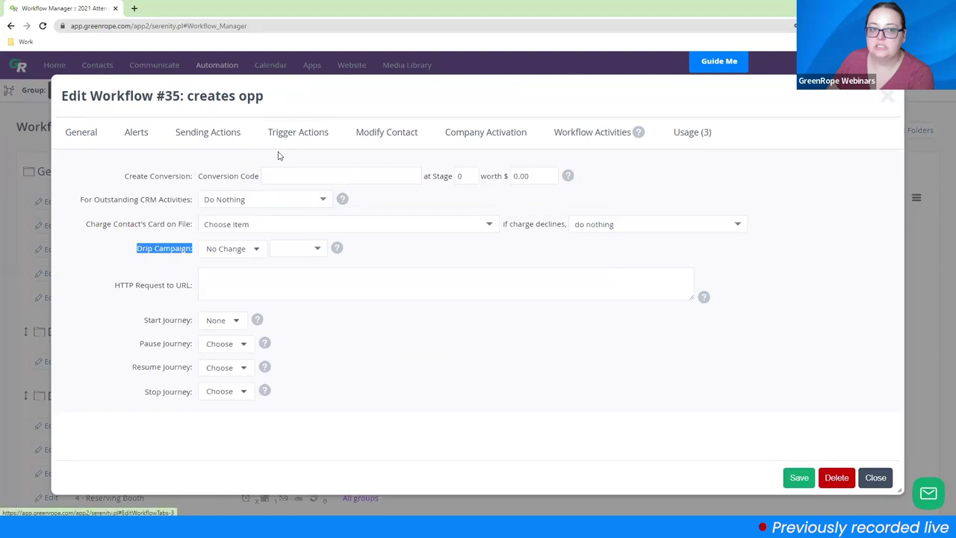
- Set the workflow's drip campaign to Group A :: Campaign #1 :: Test01, trying Restart and Backstep before choosing Complete
click(225, 250)
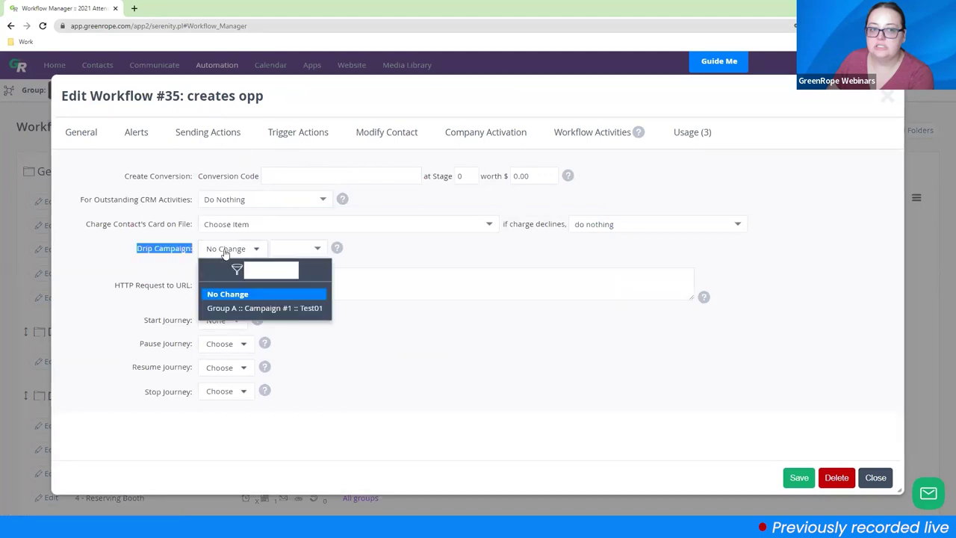
click(266, 307)
click(375, 250)
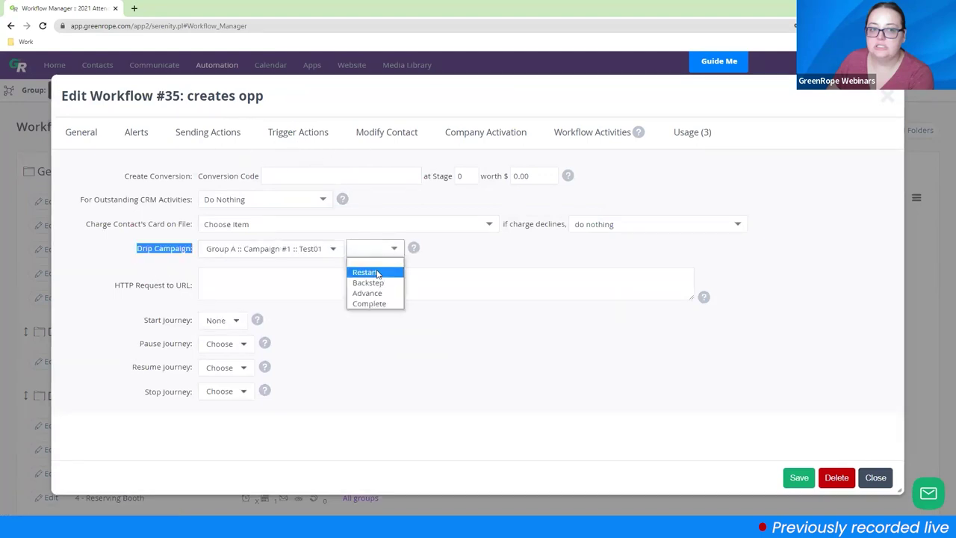
click(385, 273)
click(391, 248)
click(377, 282)
click(390, 251)
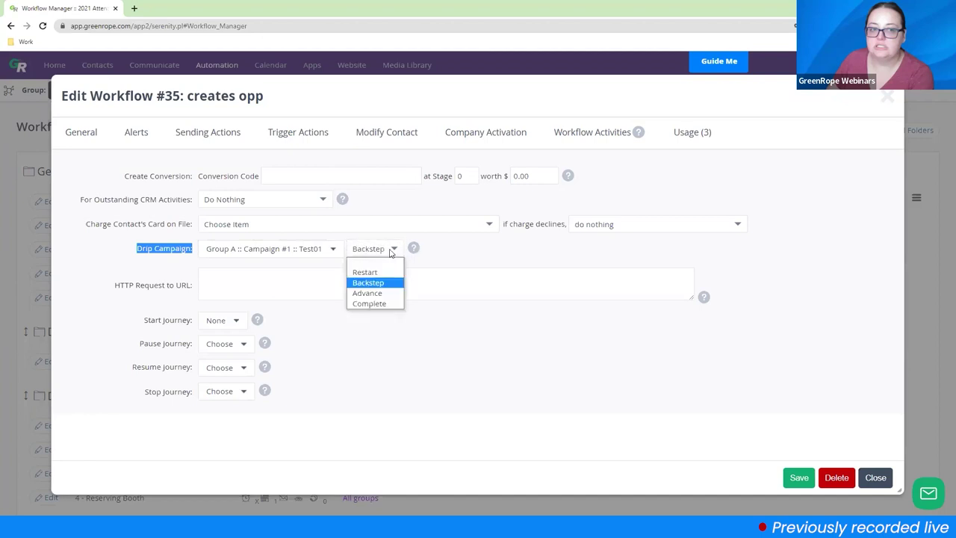
click(388, 304)
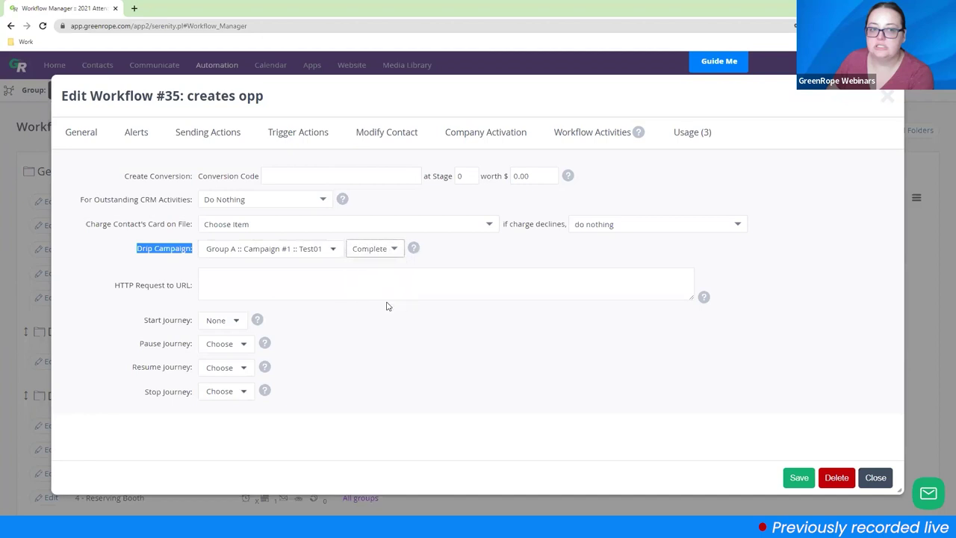
- Change the drip campaign action for Group A :: Campaign #1 :: Test01 to Restart
click(135, 254)
drag(136, 254, 200, 256)
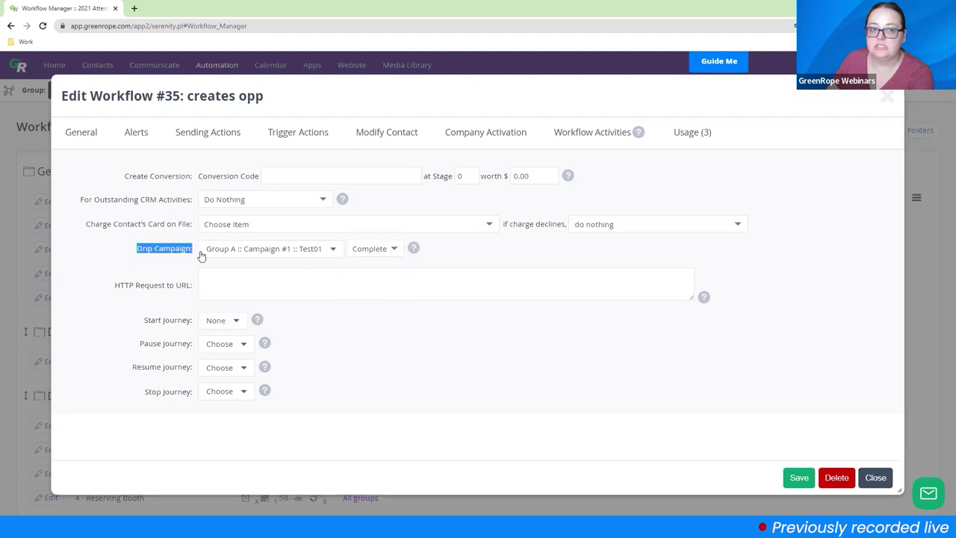
click(162, 271)
click(375, 250)
click(377, 269)
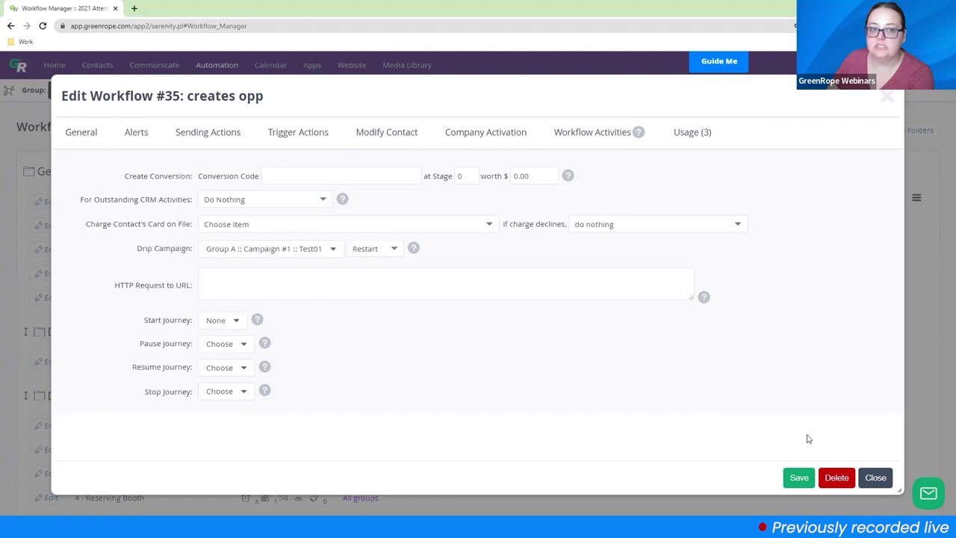
- Set the workflow's contact modification to remove contacts from the 2021 Attendees group
click(367, 132)
click(246, 198)
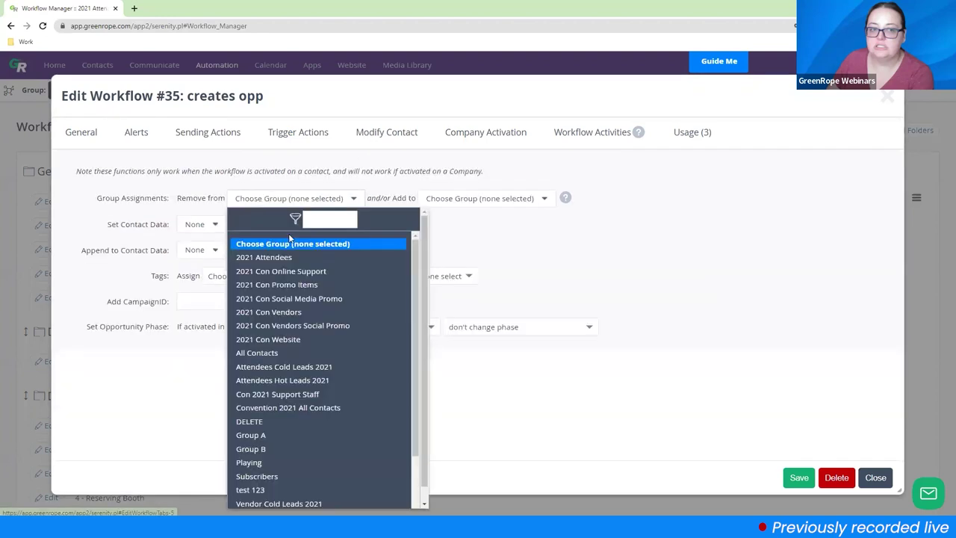
click(286, 260)
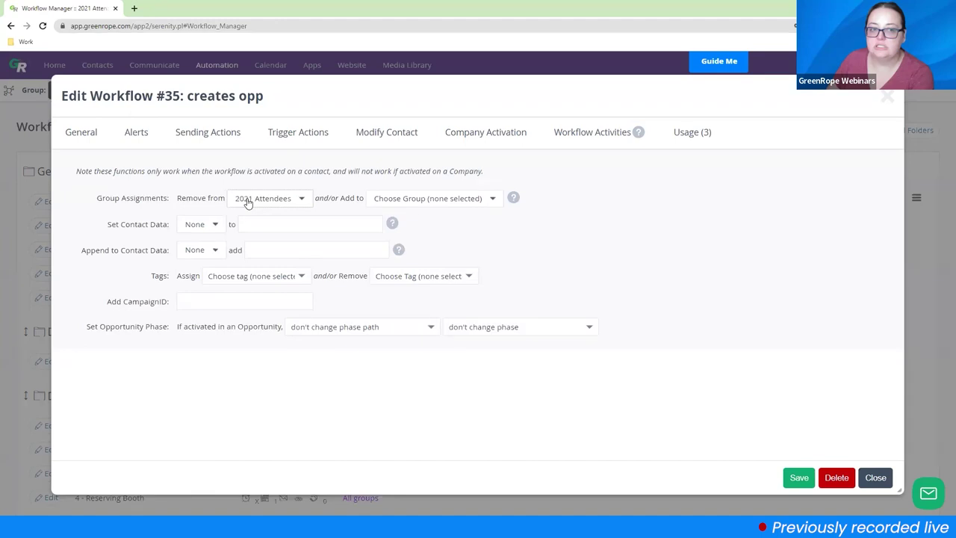
- Return to the trigger actions and review the drip campaign choices, keeping Group A :: Campaign #1 :: Test01 selected
click(310, 139)
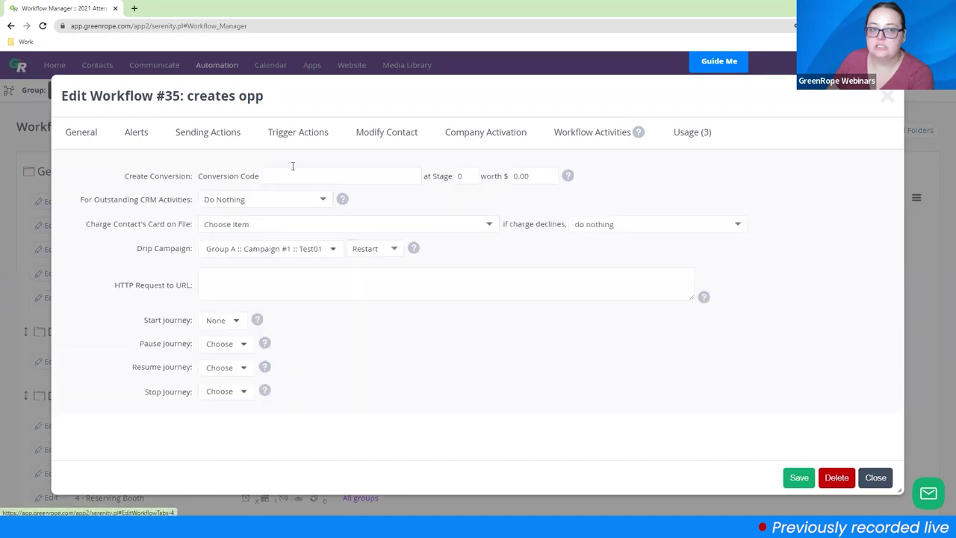
click(224, 249)
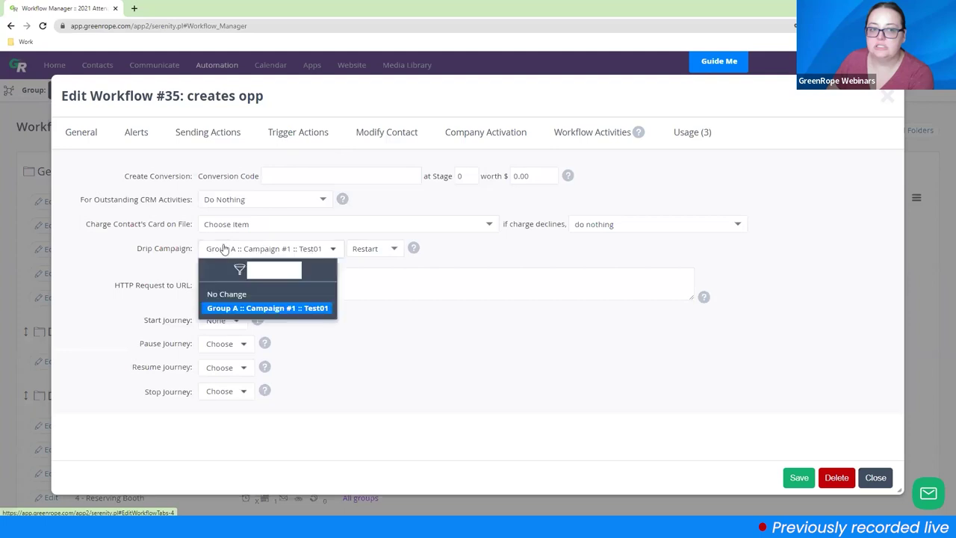
click(241, 308)
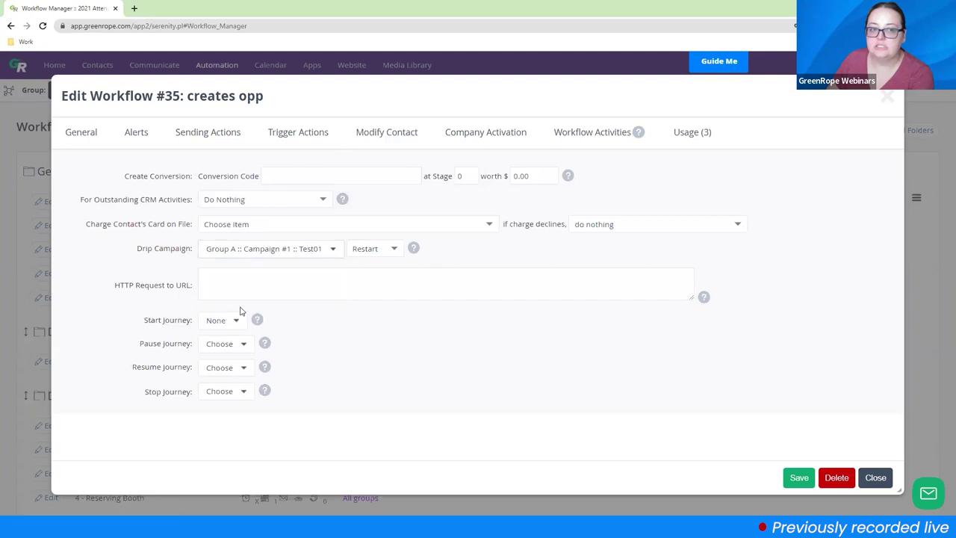
- Try the Advance action for the Group A :: Campaign #1 :: Test01 drip campaign, and set it back to Restart
click(387, 252)
click(373, 292)
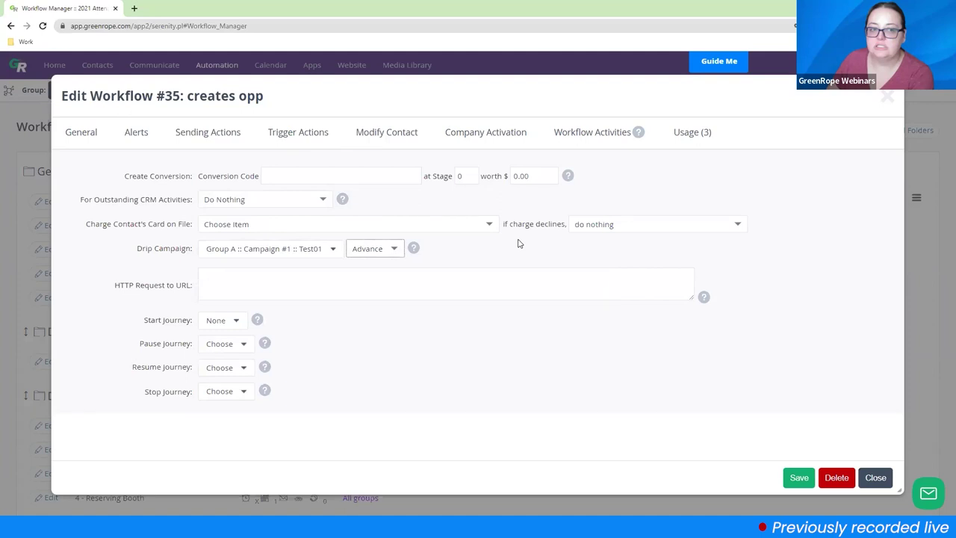
click(381, 246)
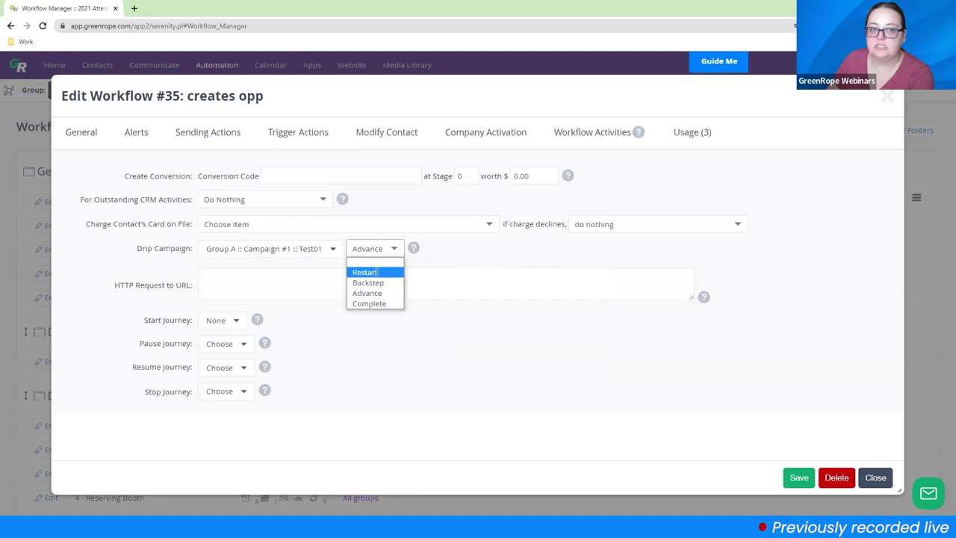
click(377, 271)
drag(137, 248, 193, 251)
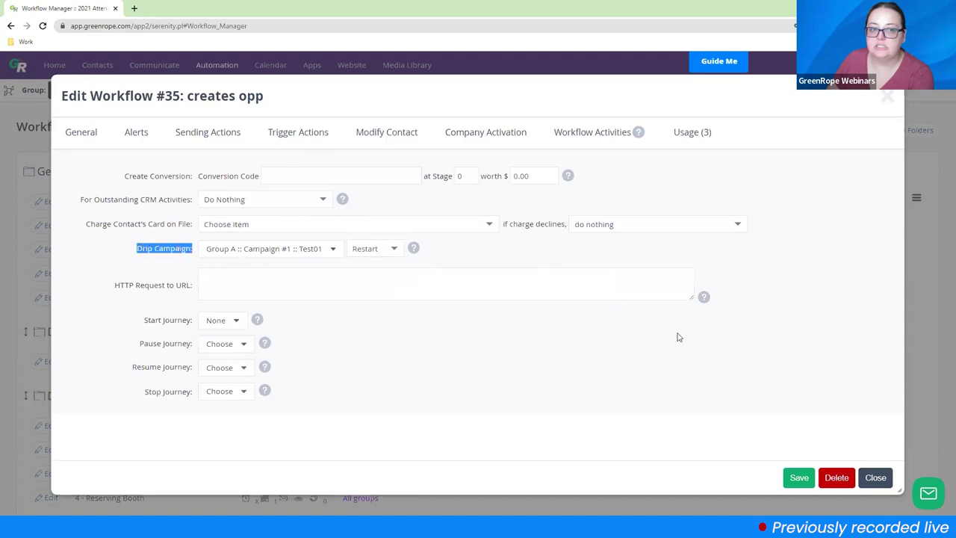
- Review the workflow's contact group assignments and drip campaign trigger action, and close the creates opp workflow without saving
click(366, 133)
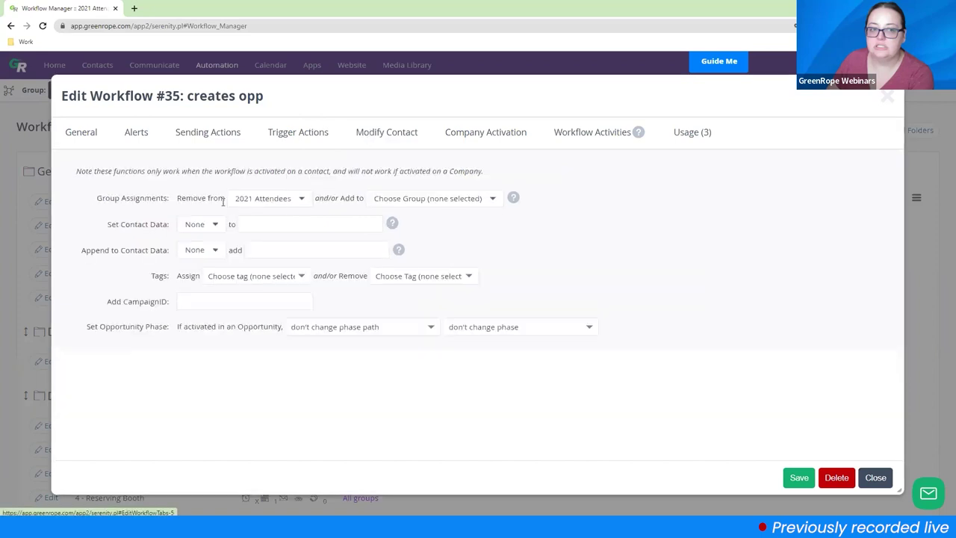
click(293, 135)
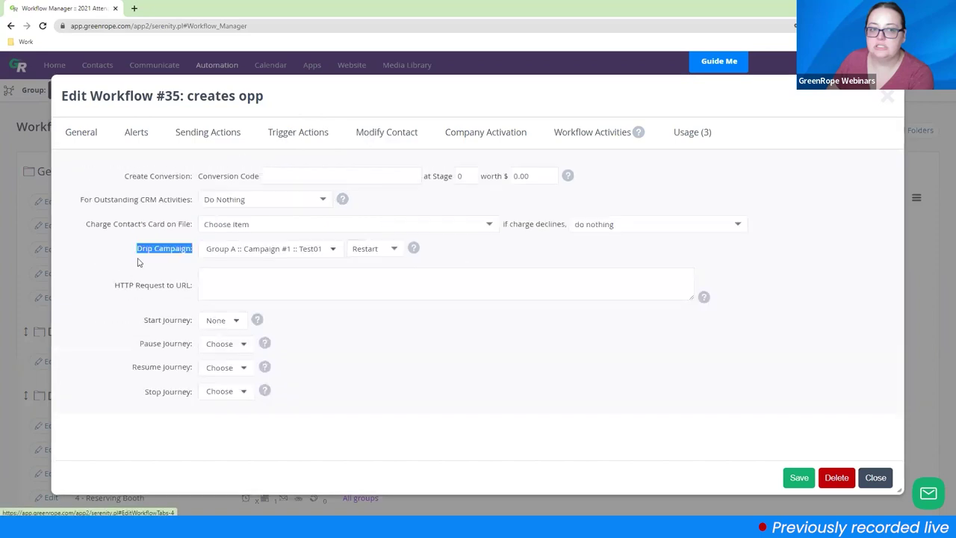
click(461, 262)
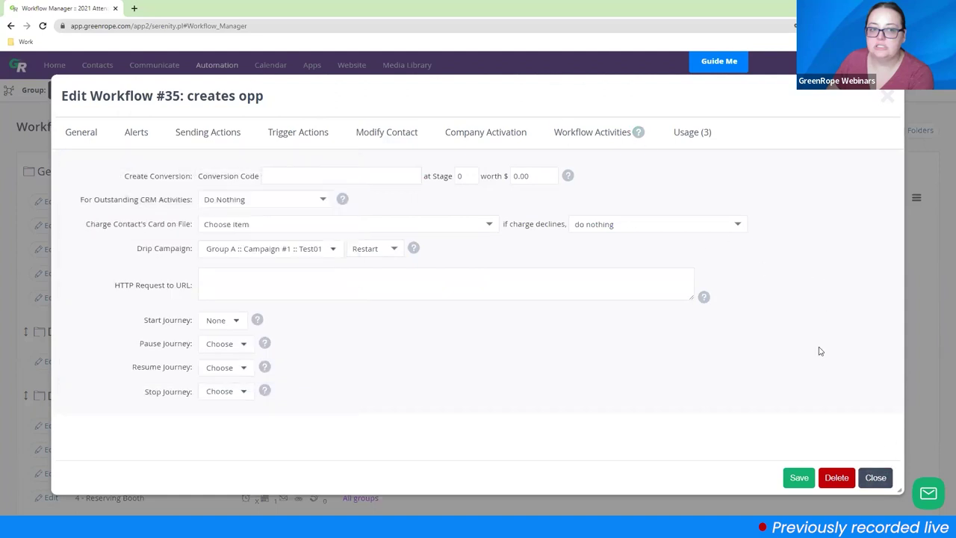
click(876, 477)
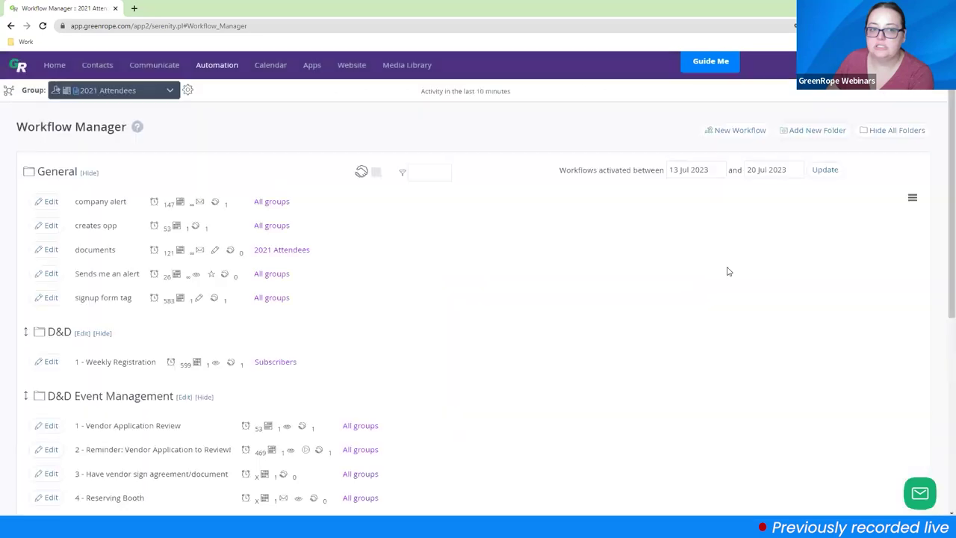